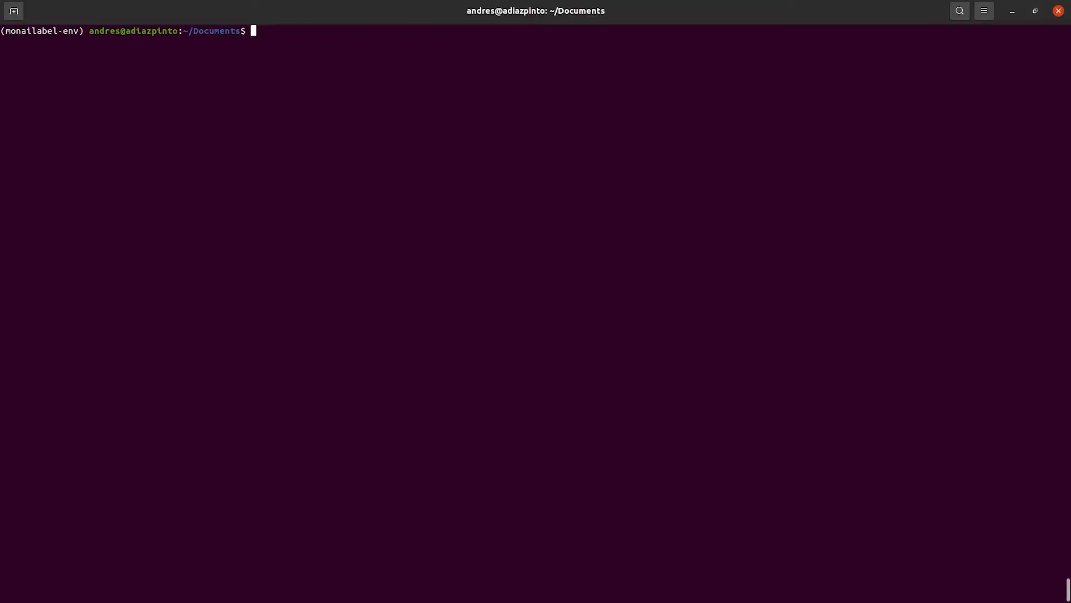
# - Download the MONAI Label radiology app with "monailabel apps --download --name radiology --output apps"
pyautogui.write('monailabel apps --download ')
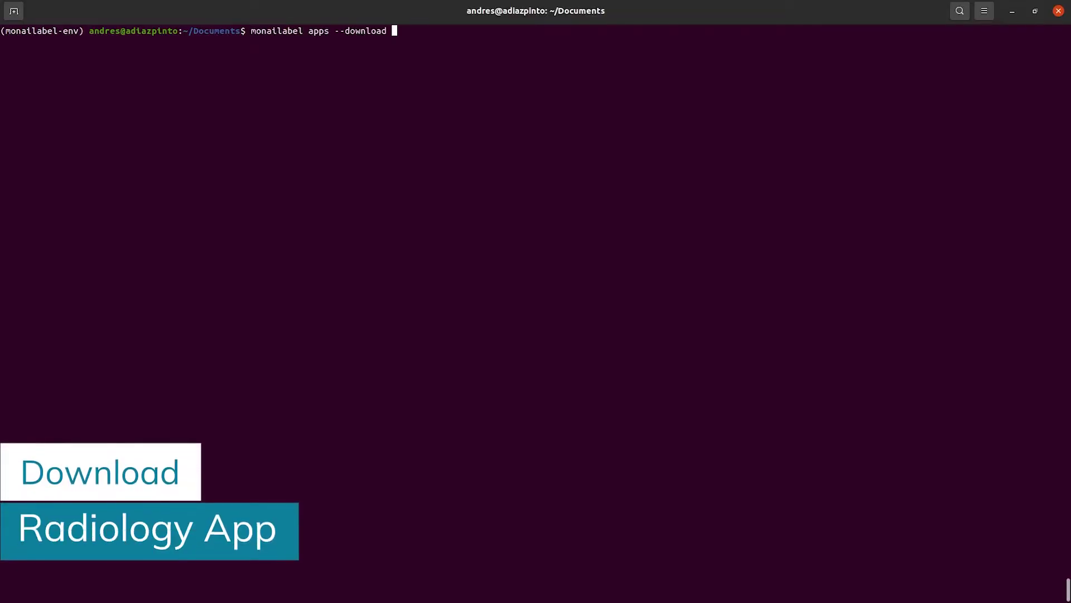
pyautogui.write('--name radiology --output apps')
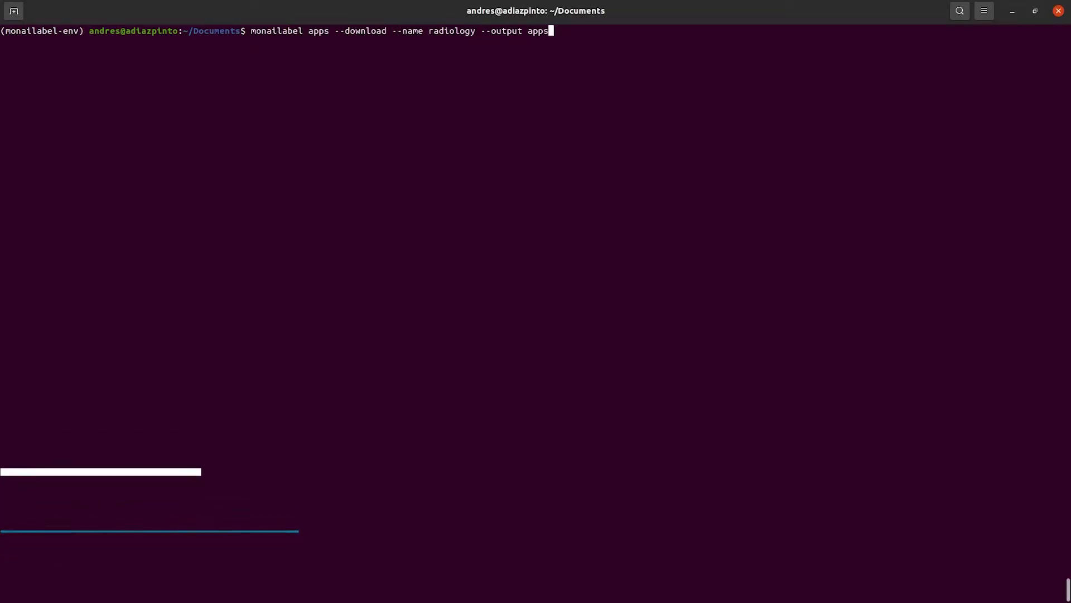
pyautogui.press('Return')
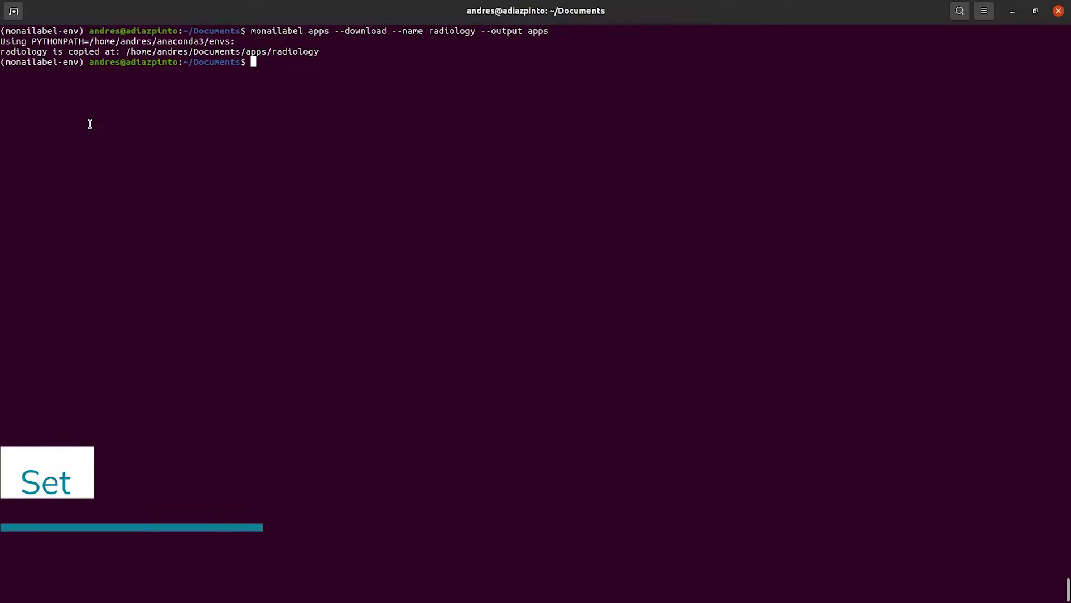
# - Switch to the file manager and open segmentation.py from apps/radiology/lib/configs in the text editor
pyautogui.click(16, 213)
pyautogui.doubleClick(192, 70)
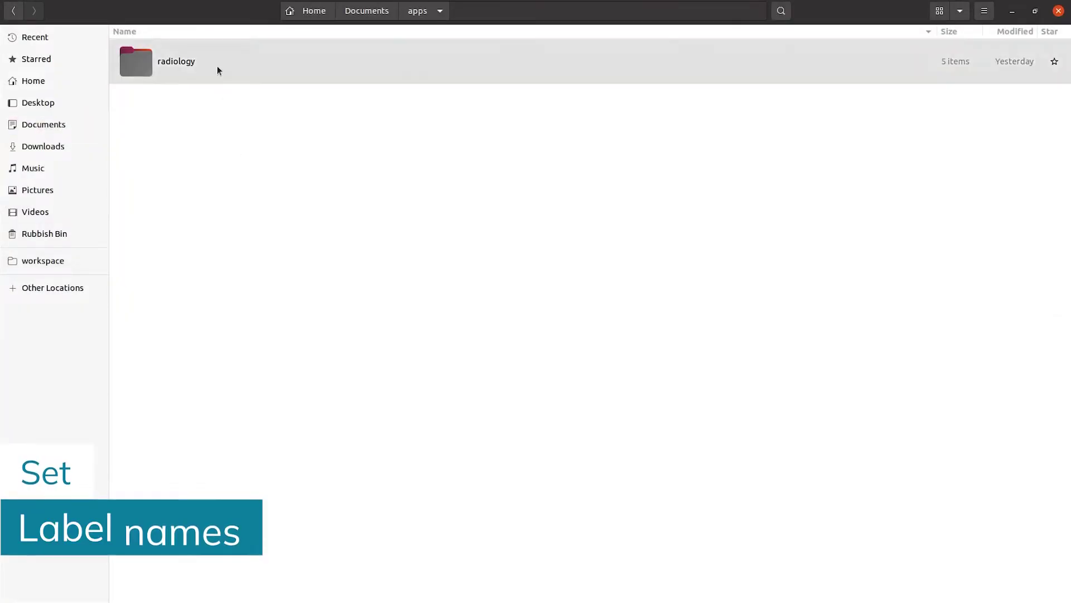
pyautogui.doubleClick(216, 66)
pyautogui.doubleClick(217, 67)
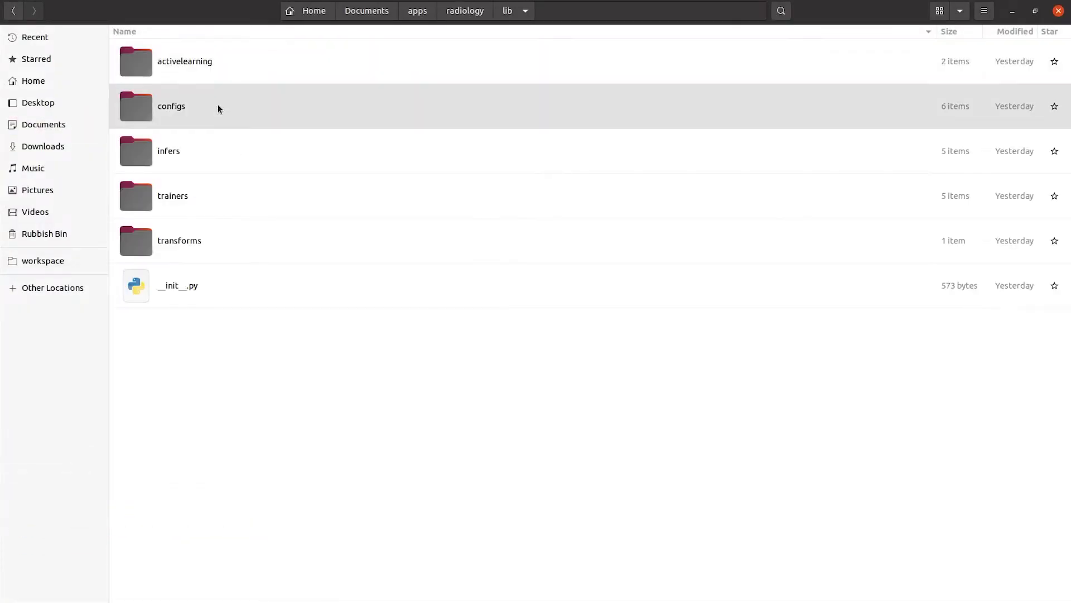
pyautogui.doubleClick(218, 105)
pyautogui.click(223, 241)
pyautogui.rightClick(245, 235)
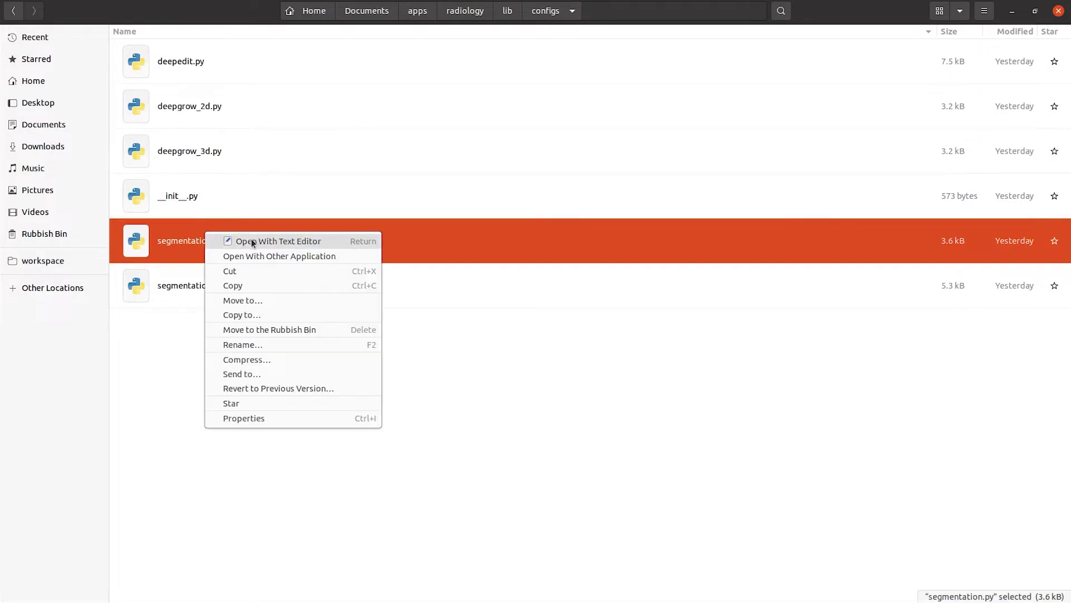
pyautogui.click(248, 241)
# - Delete the label entries from "aorta" through "left adrenal gland" in self.labels and save segmentation.py
pyautogui.scroll(-6, 220, 327)
pyautogui.scroll(2, 220, 326)
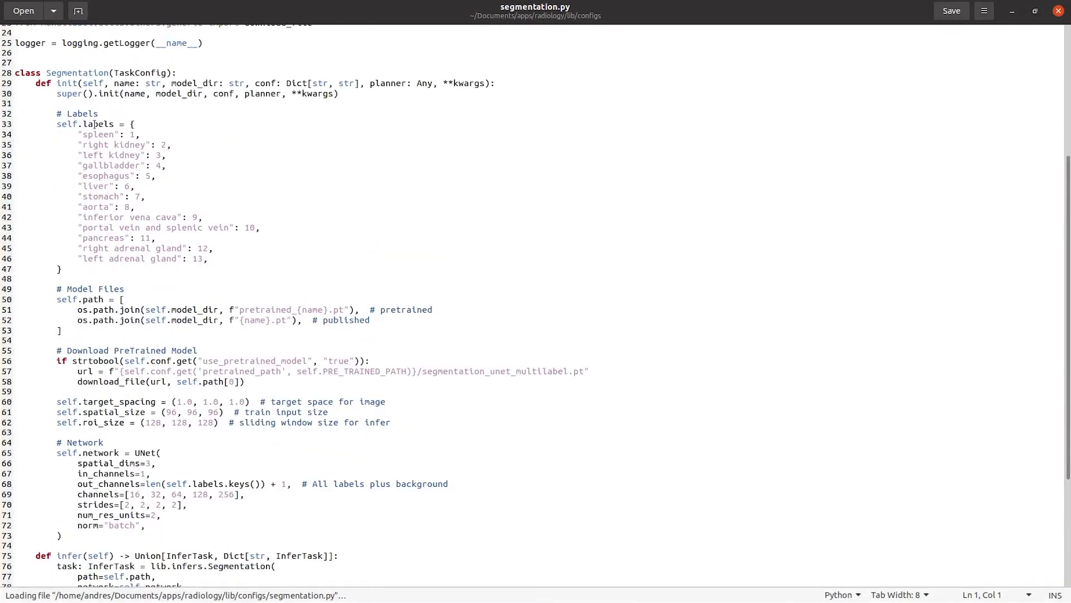
pyautogui.moveTo(57, 123); pyautogui.dragTo(109, 126)
pyautogui.click(175, 227)
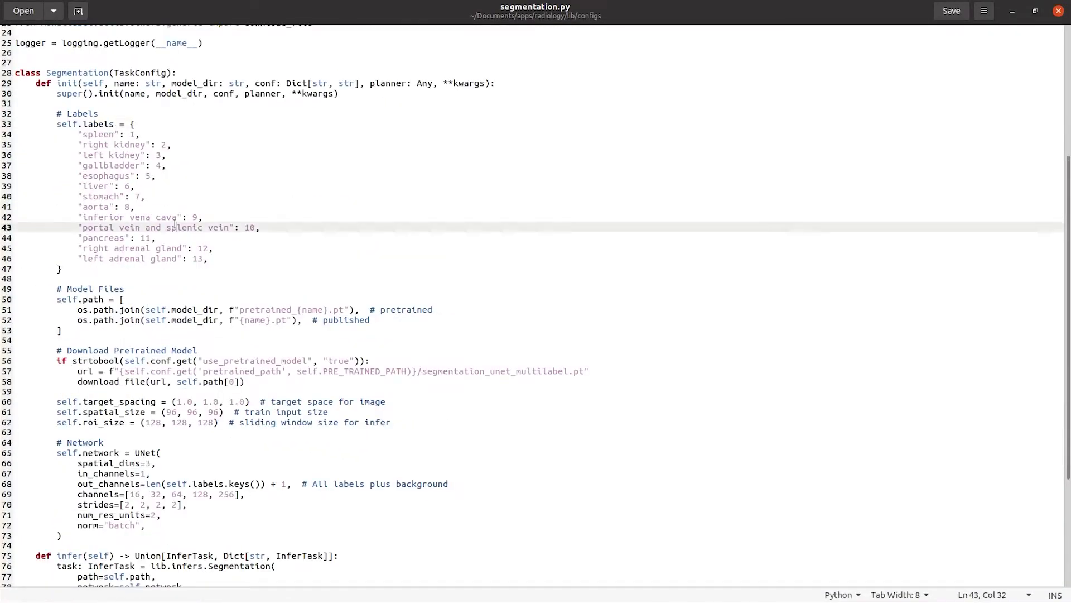
pyautogui.moveTo(220, 260); pyautogui.dragTo(4, 199)
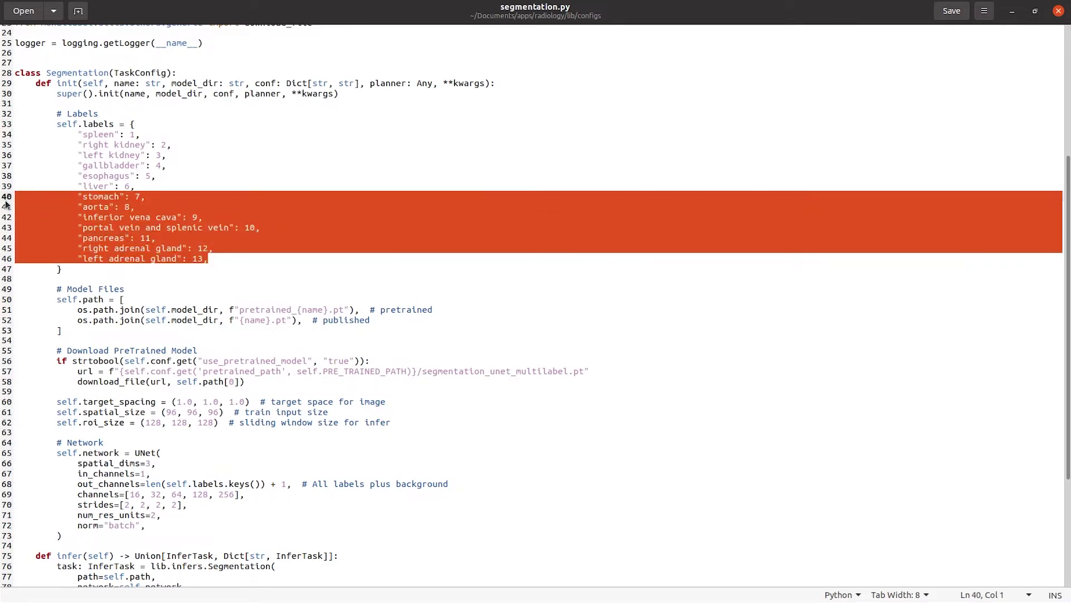
pyautogui.hotkey('shift', 'Down')
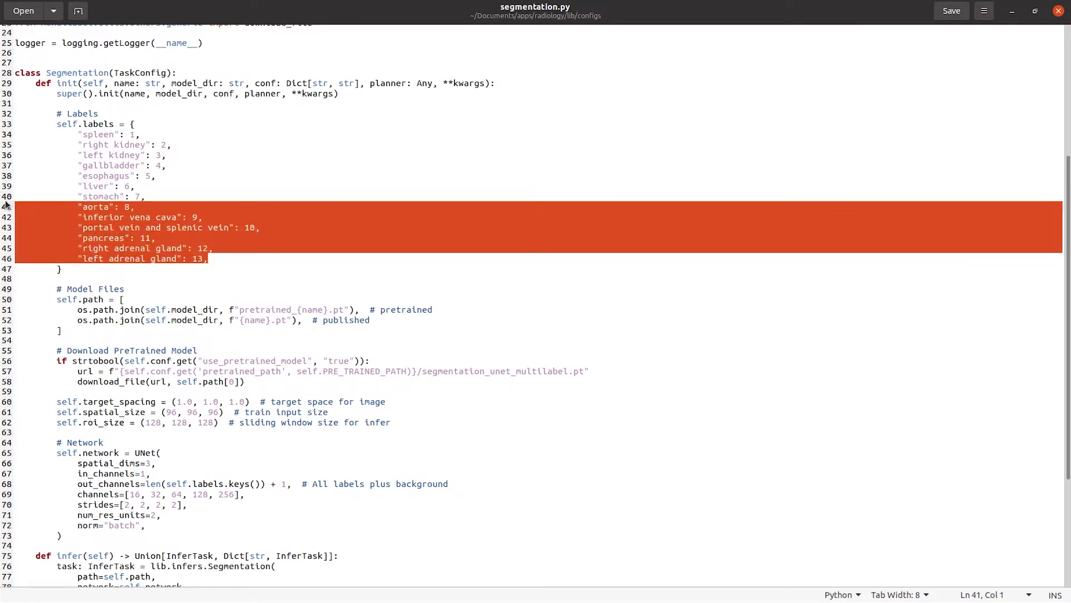
pyautogui.press('Delete')
pyautogui.press('BackSpace')
pyautogui.hotkey('ctrl', 's')
# - In the terminal, start the server with "monailabel start_server --app apps/radiology --studies ./ct-images/ --conf models segmentation"
pyautogui.hotkey('alt', 'Tab')
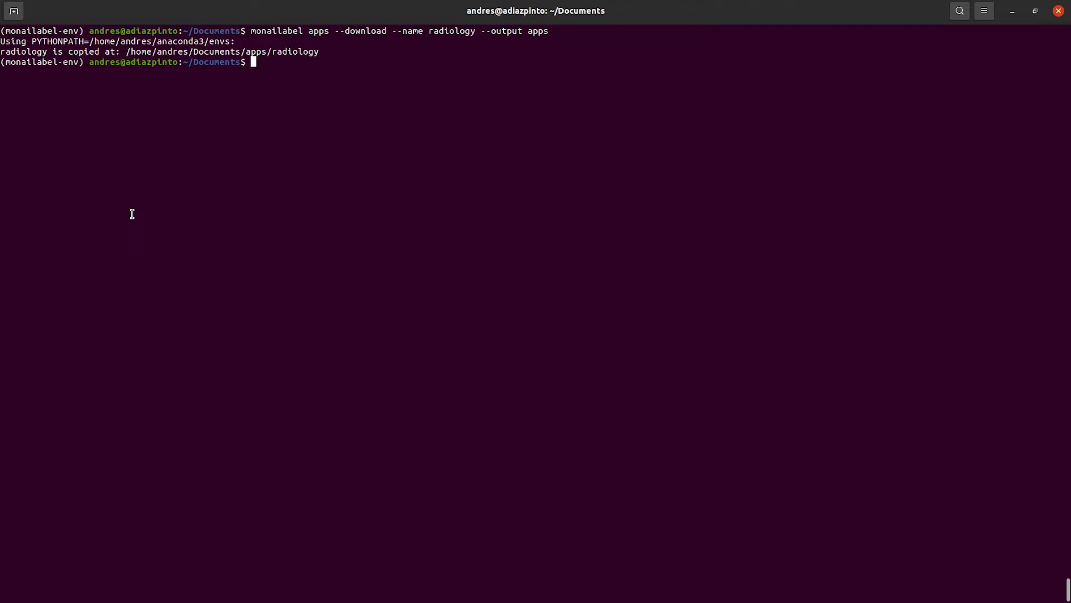
pyautogui.write('monailabel start')
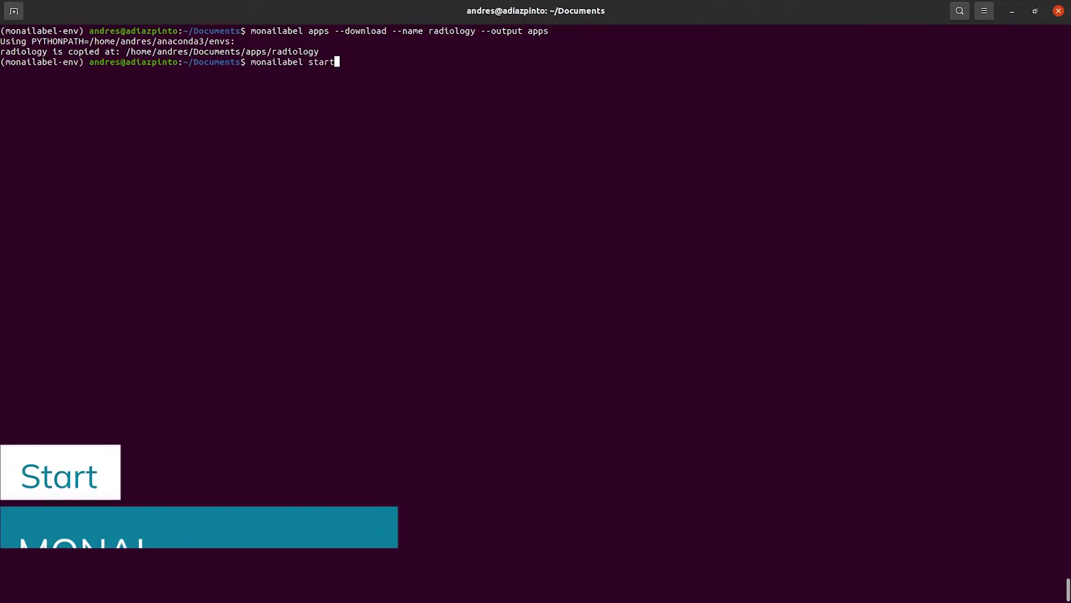
pyautogui.write('_server --app apps/radiology --studies ./')
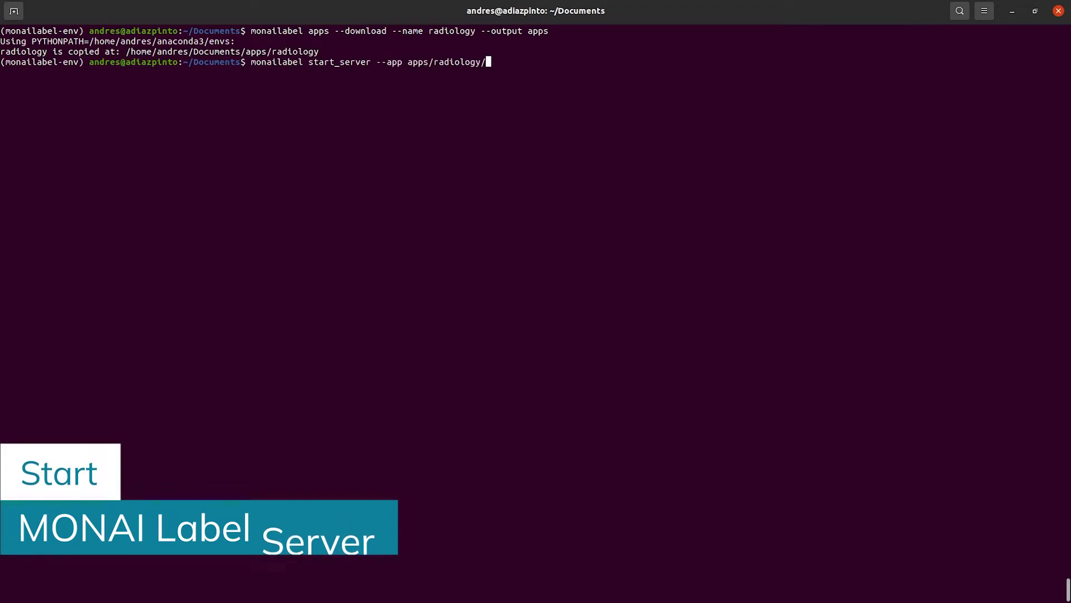
pyautogui.write('ct-images/ --c')
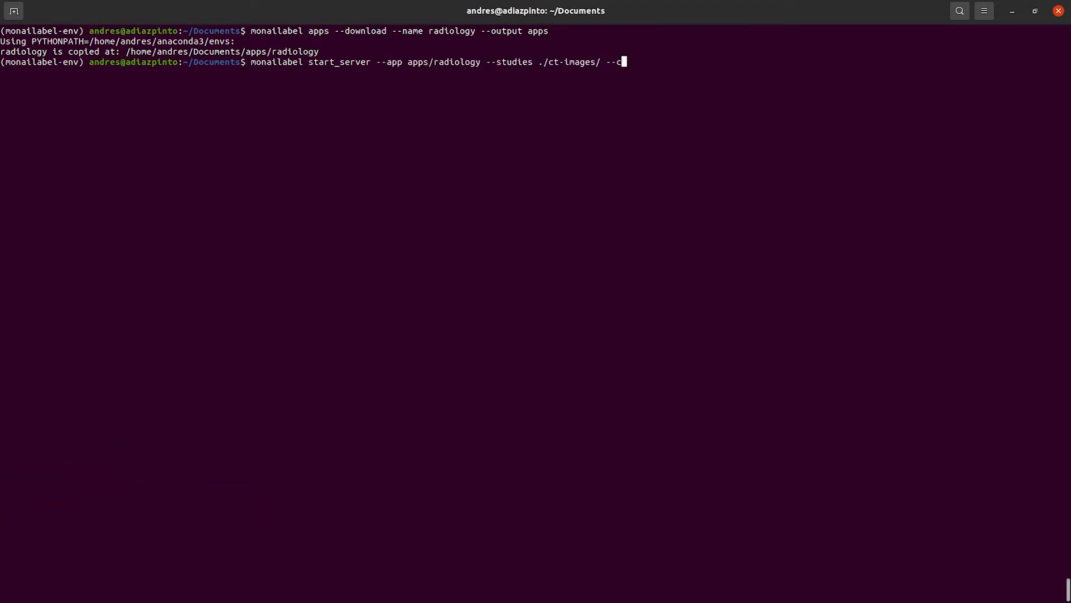
pyautogui.write('onf models segmentation')
pyautogui.press('Return')
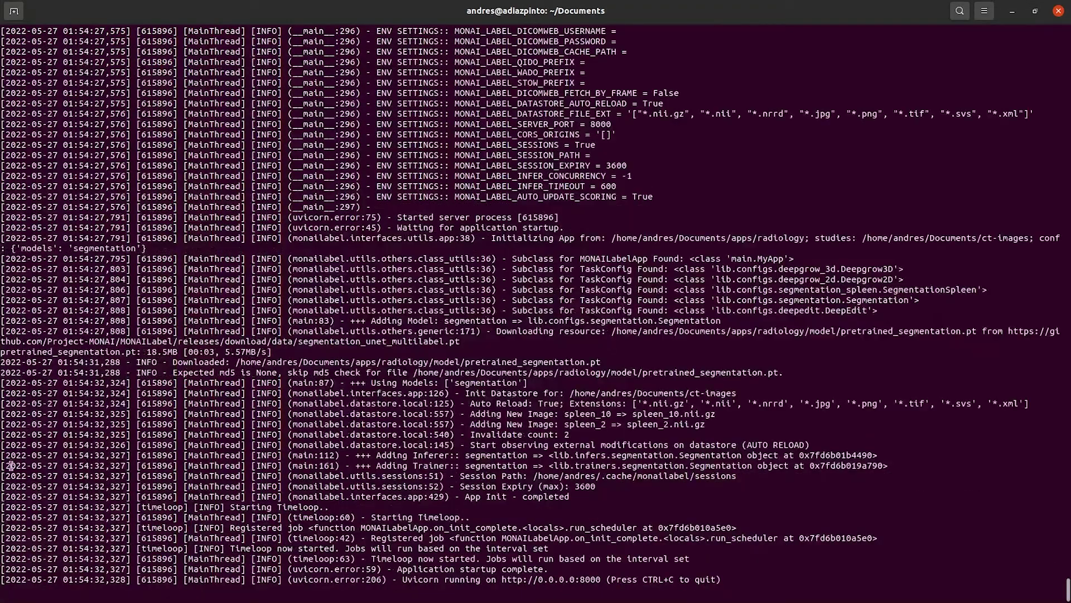
# - Switch to 3D Slicer, open the MONAILabel module and connect it to the default MONAI Label server
pyautogui.hotkey('alt', 'Tab')
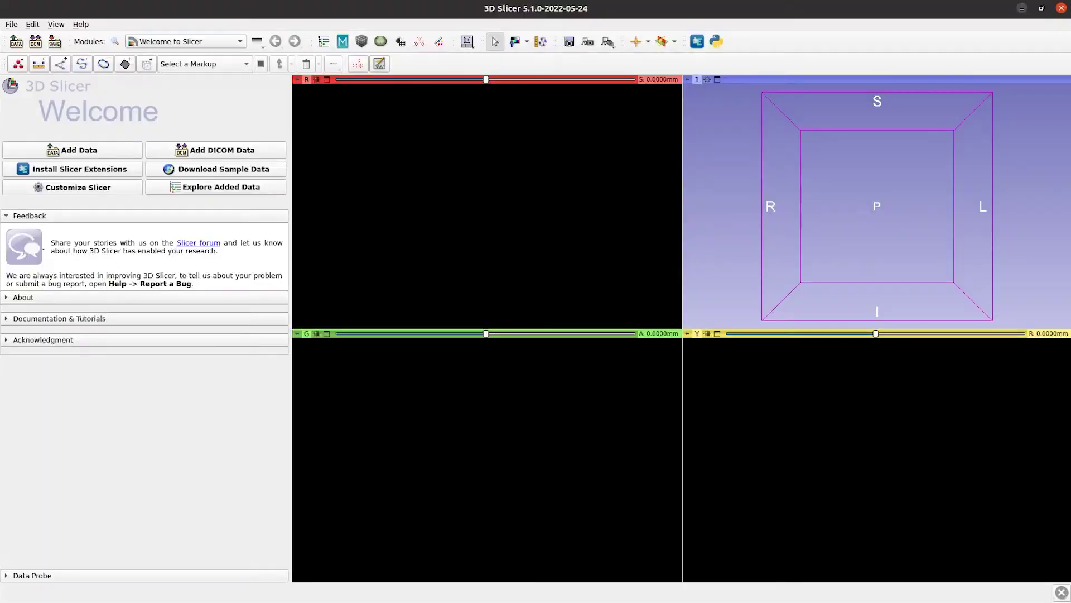
pyautogui.click(114, 41)
pyautogui.write('monai')
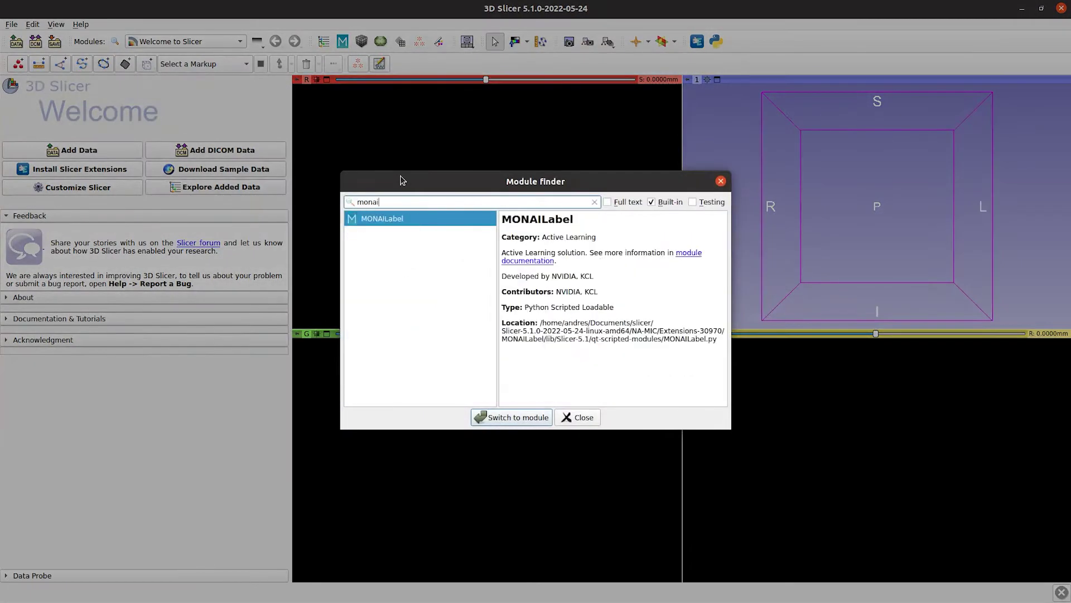
pyautogui.press('Return')
pyautogui.click(274, 180)
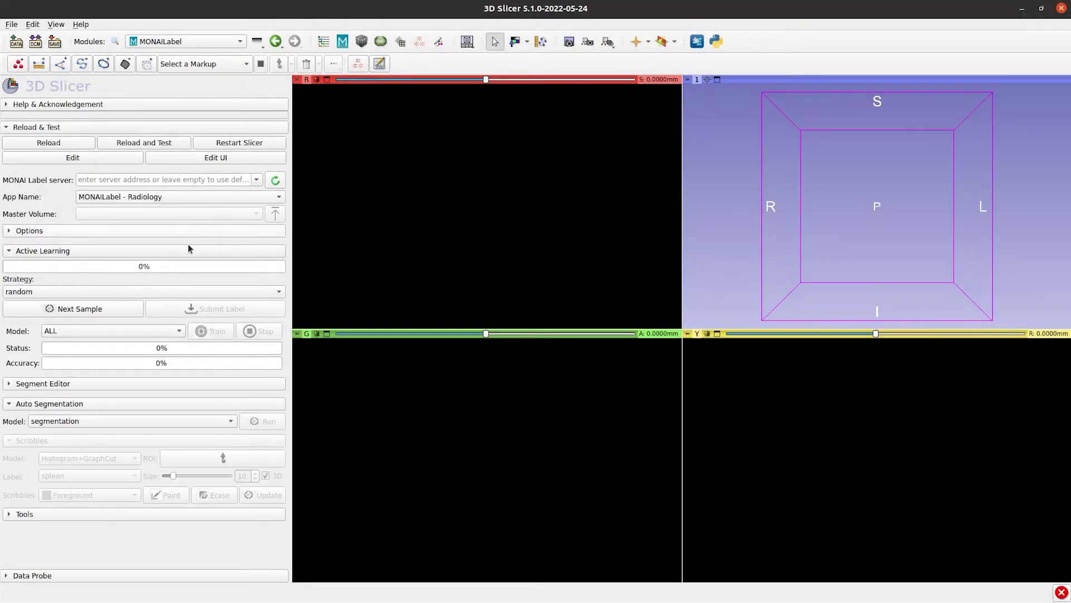
# - Fetch the next sample with the random strategy and choose spleen as the scribbles label
pyautogui.click(113, 308)
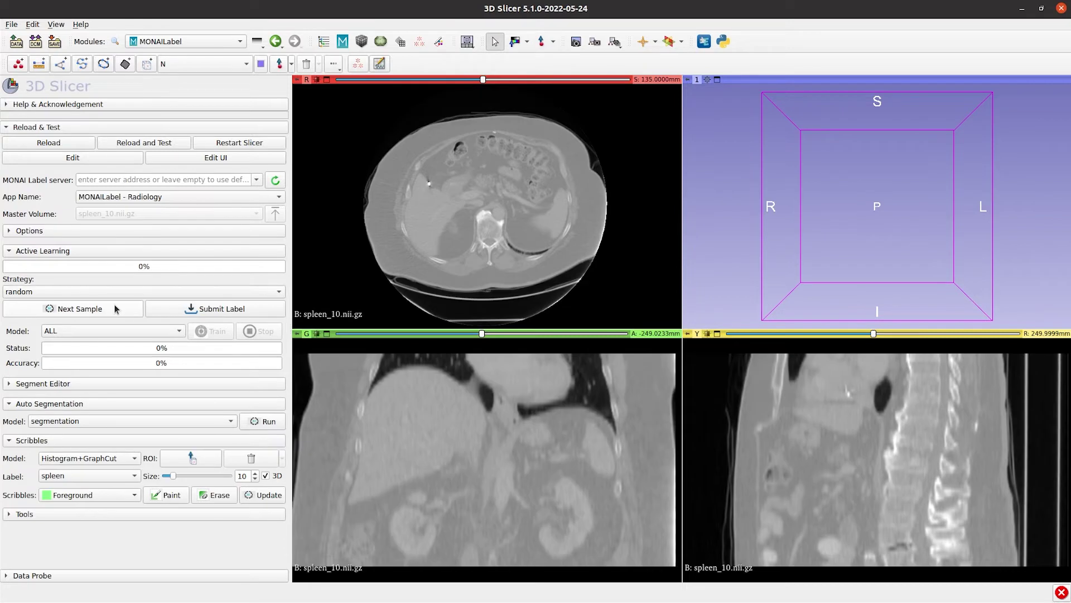
pyautogui.click(134, 475)
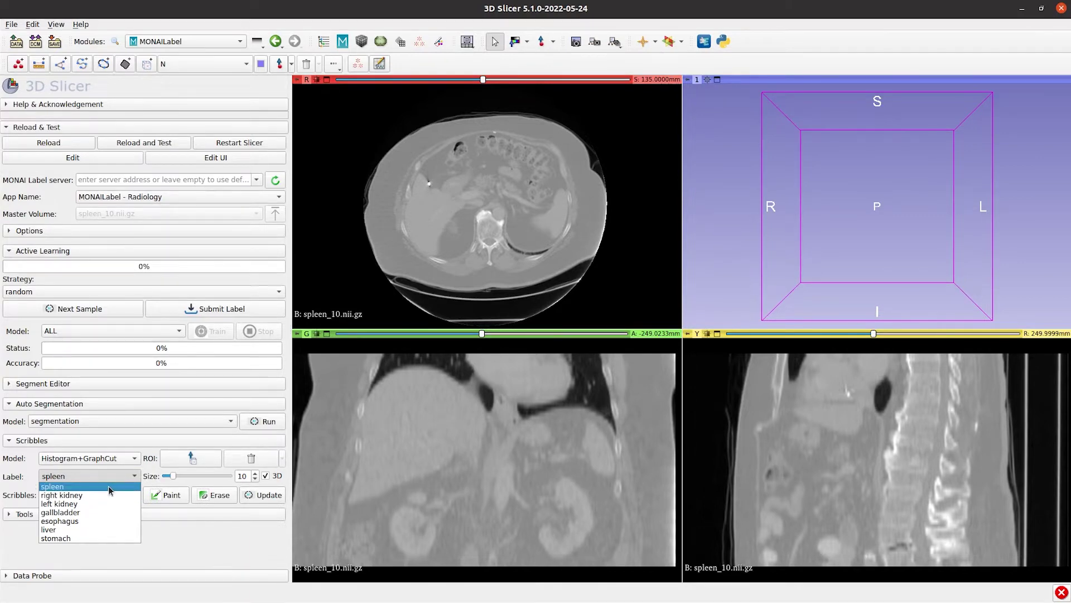
pyautogui.click(110, 486)
# - Place a scribbles ROI over the spleen in the axial view and resize it in the axial and coronal views to enclose the organ
pyautogui.scroll(4, 566, 222)
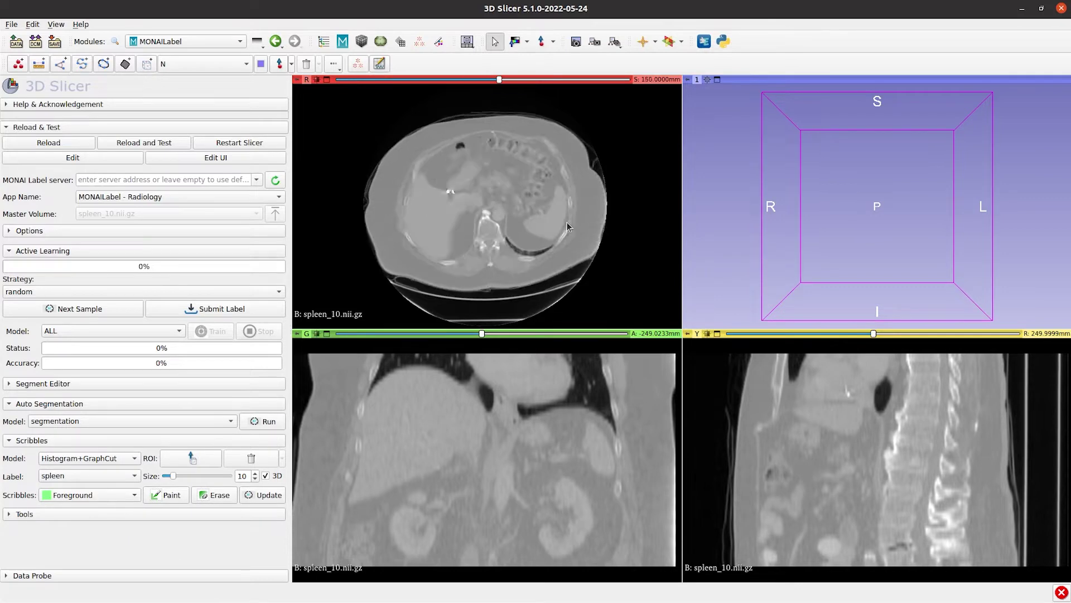
pyautogui.click(202, 460)
pyautogui.click(548, 222)
pyautogui.click(510, 174)
pyautogui.moveTo(549, 221); pyautogui.dragTo(586, 257)
pyautogui.moveTo(510, 216); pyautogui.dragTo(507, 215)
pyautogui.moveTo(580, 413); pyautogui.dragTo(581, 392)
pyautogui.moveTo(518, 433)
pyautogui.mouseDown()
pyautogui.moveTo(502, 433)
pyautogui.moveTo(514, 434)
pyautogui.mouseUp()
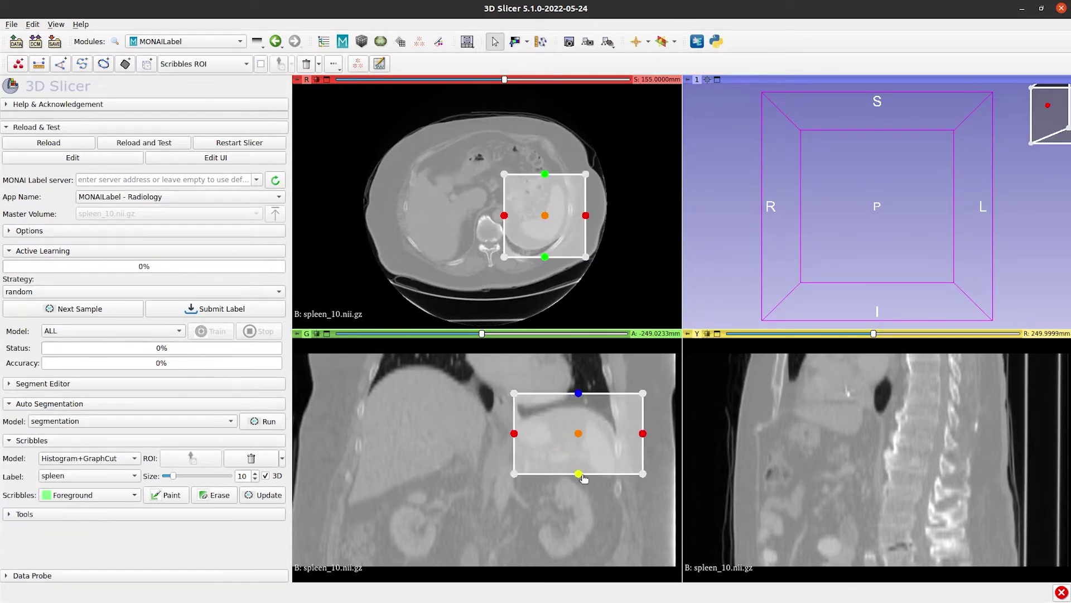
pyautogui.moveTo(578, 474); pyautogui.dragTo(578, 497)
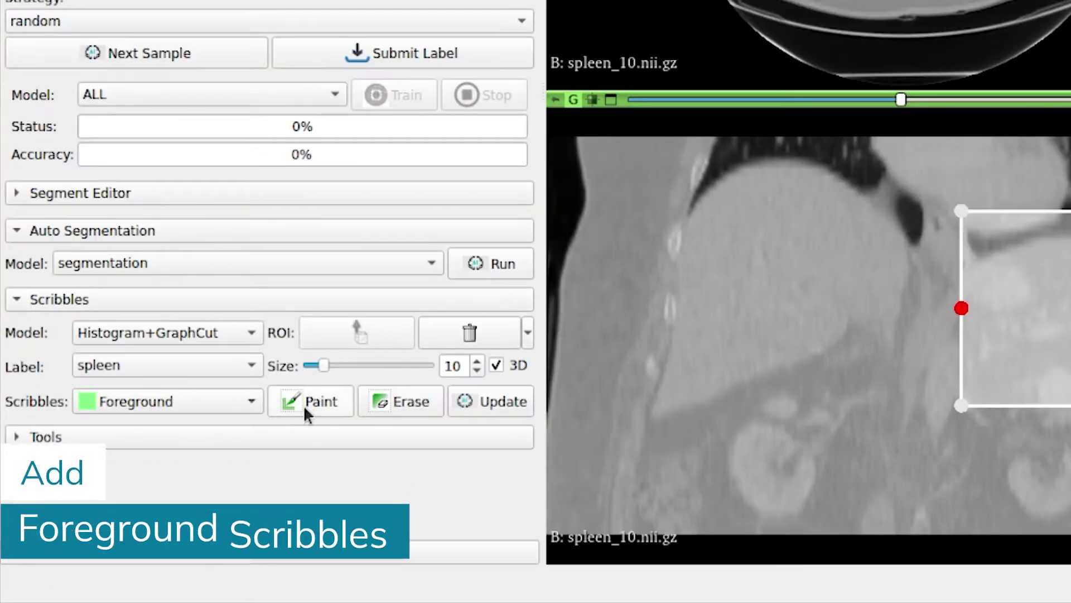
# - Paint Foreground scribbles inside the spleen in the axial view with the brush size at 10
pyautogui.click(163, 498)
pyautogui.click(171, 402)
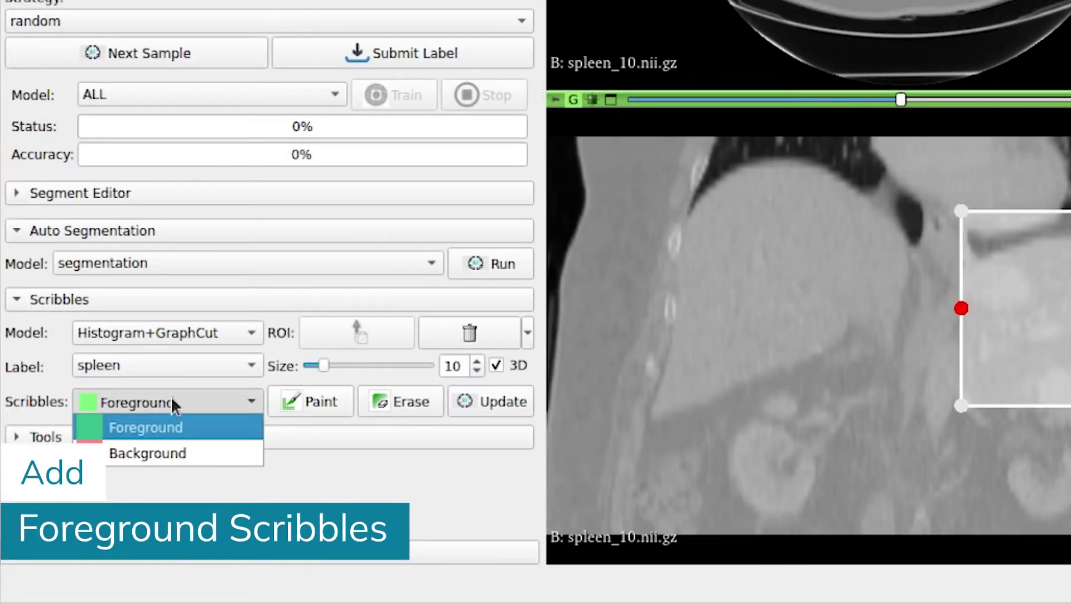
pyautogui.click(171, 402)
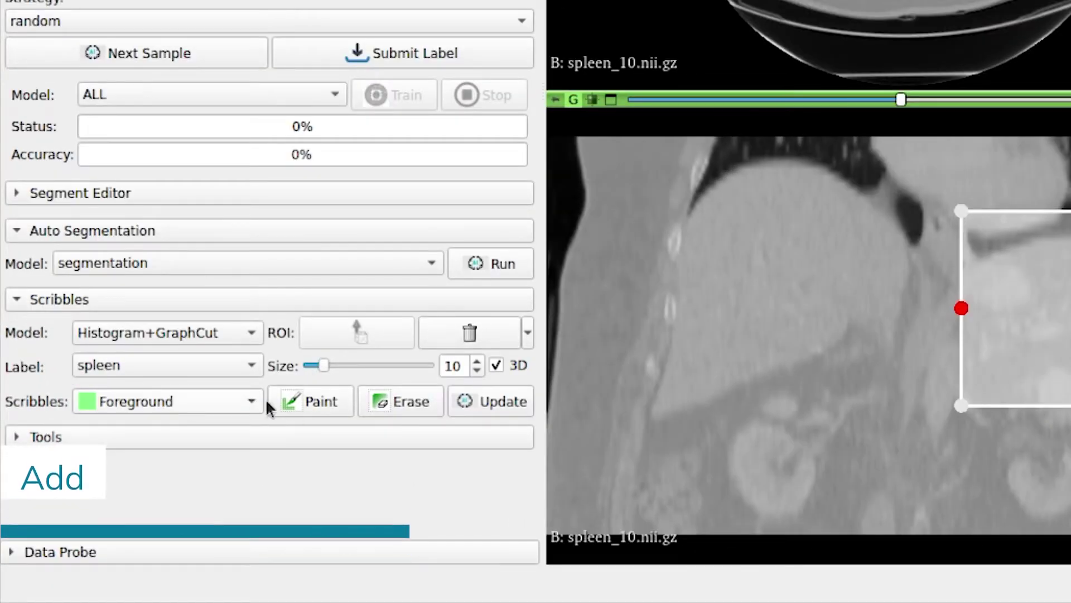
pyautogui.click(312, 406)
pyautogui.moveTo(557, 203); pyautogui.dragTo(534, 235)
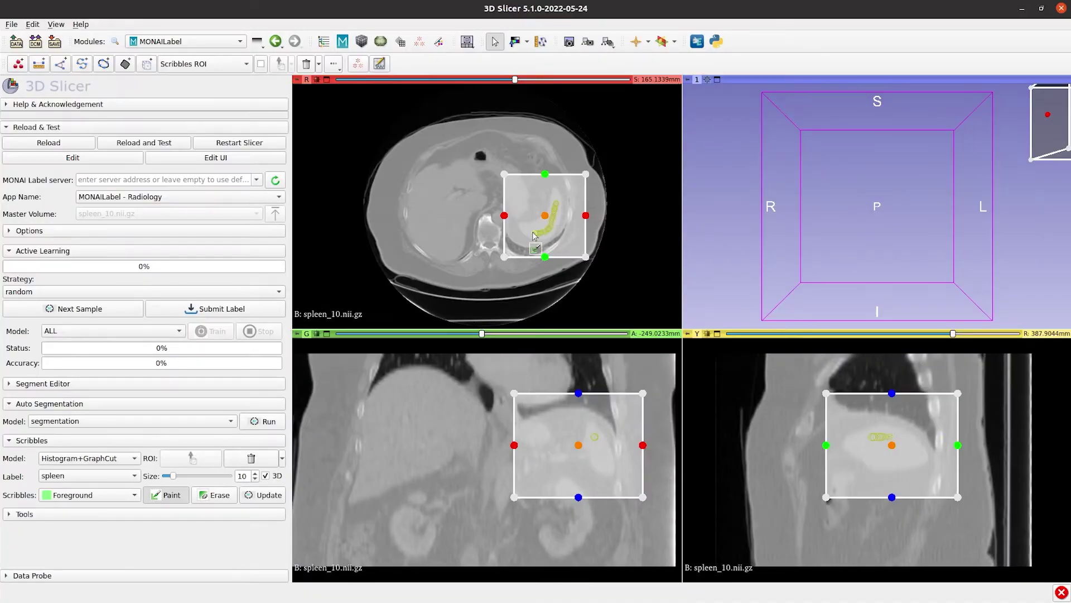
pyautogui.scroll(-4, 534, 235)
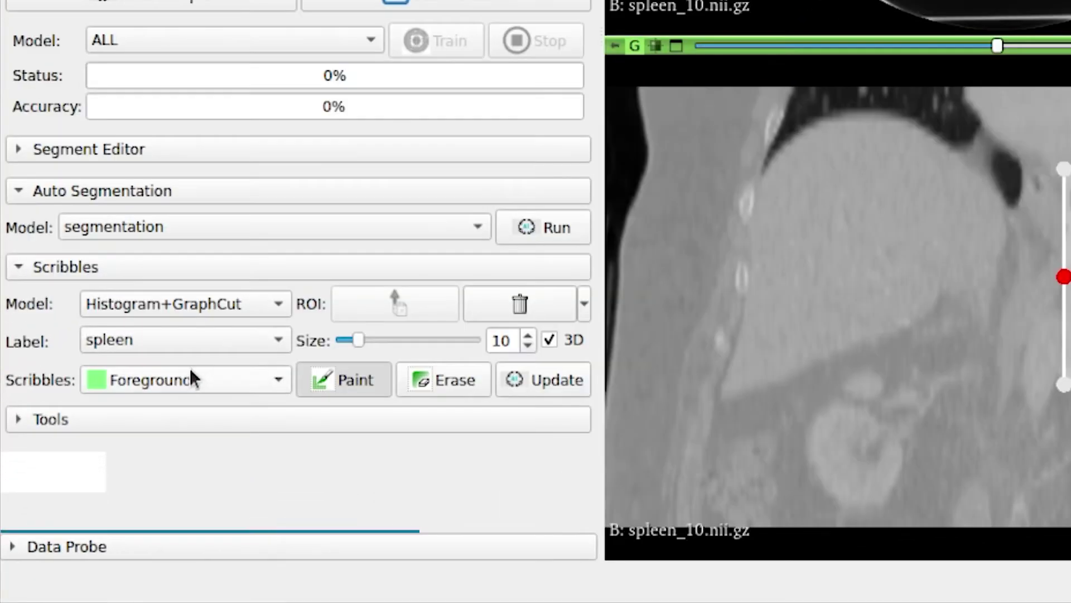
# - Paint Background scribbles around the spleen within the ROI in the axial and coronal views
pyautogui.click(88, 494)
pyautogui.click(168, 437)
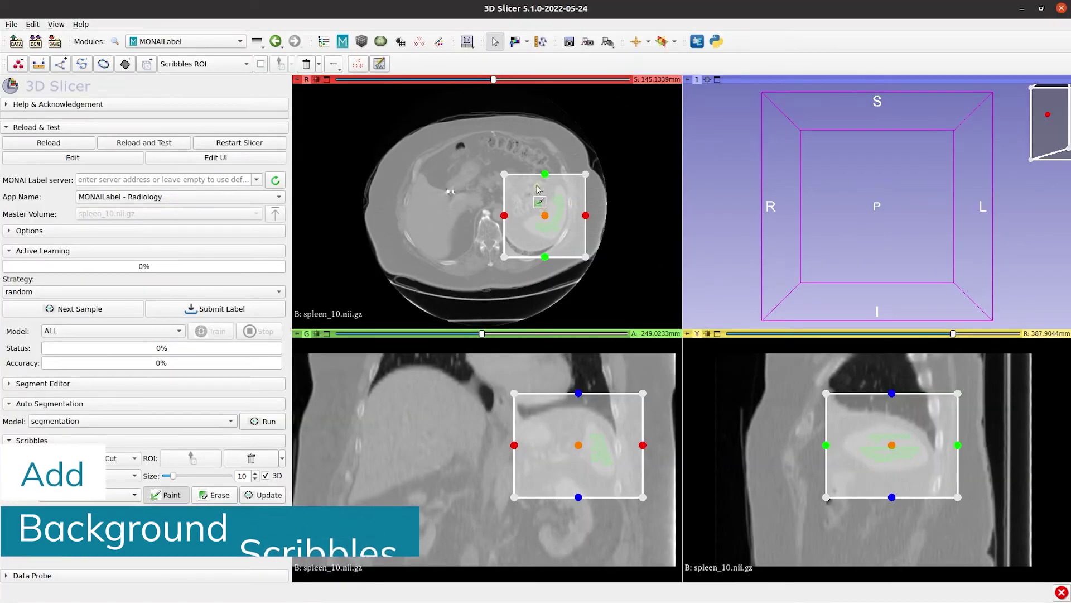
pyautogui.moveTo(536, 185); pyautogui.dragTo(524, 242)
pyautogui.moveTo(575, 188); pyautogui.dragTo(572, 245)
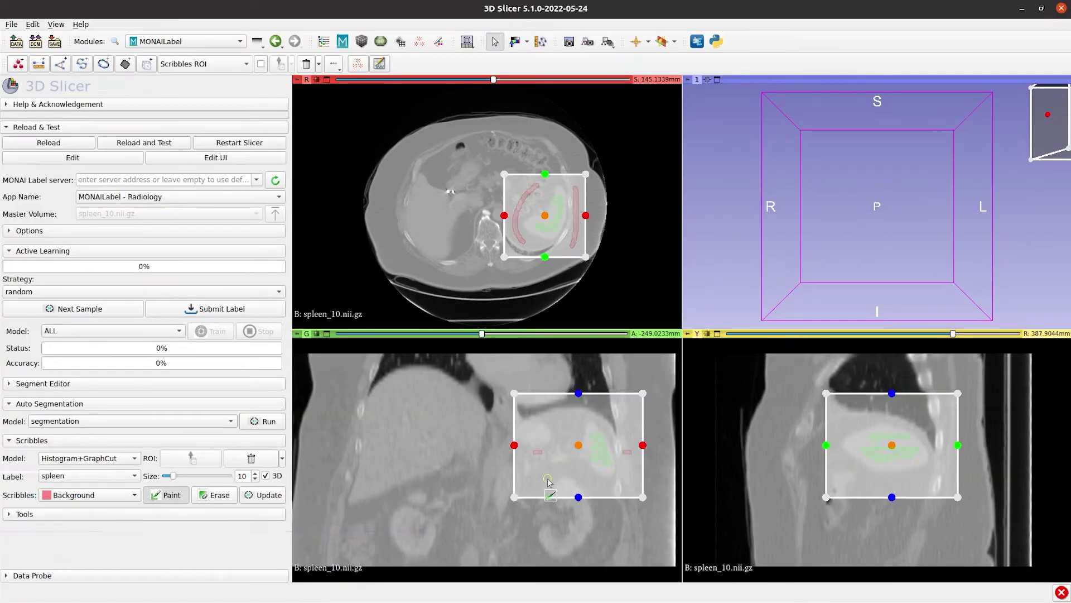
pyautogui.moveTo(541, 400)
pyautogui.mouseDown()
pyautogui.moveTo(627, 427)
pyautogui.moveTo(553, 486)
pyautogui.mouseUp()
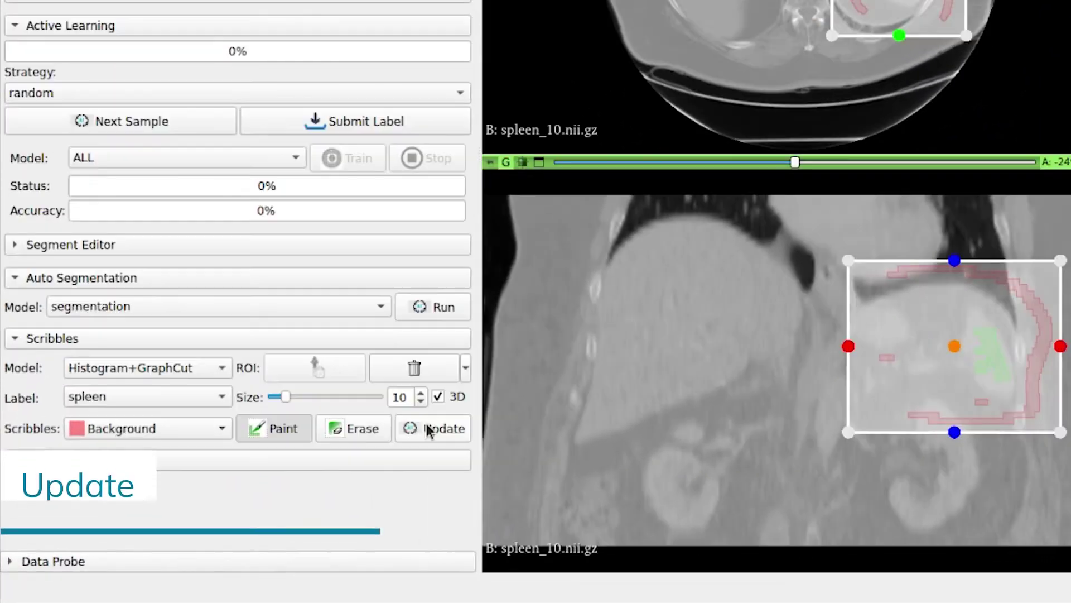
# - Update the spleen segmentation from the scribbles using Histogram+GraphCut and check it through the coronal slices
pyautogui.click(257, 492)
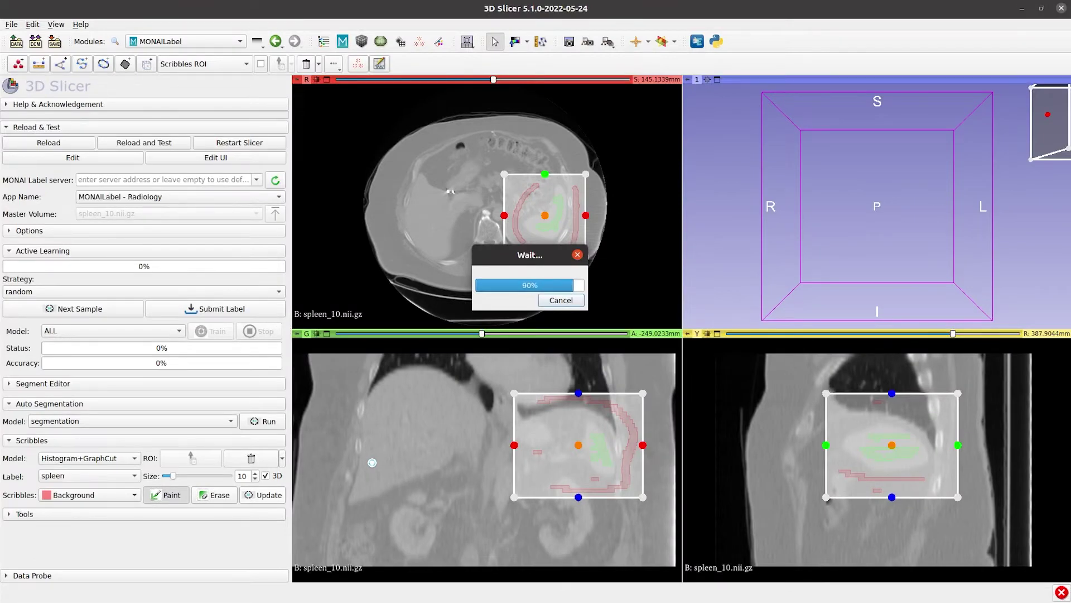
pyautogui.scroll(-5, 596, 455)
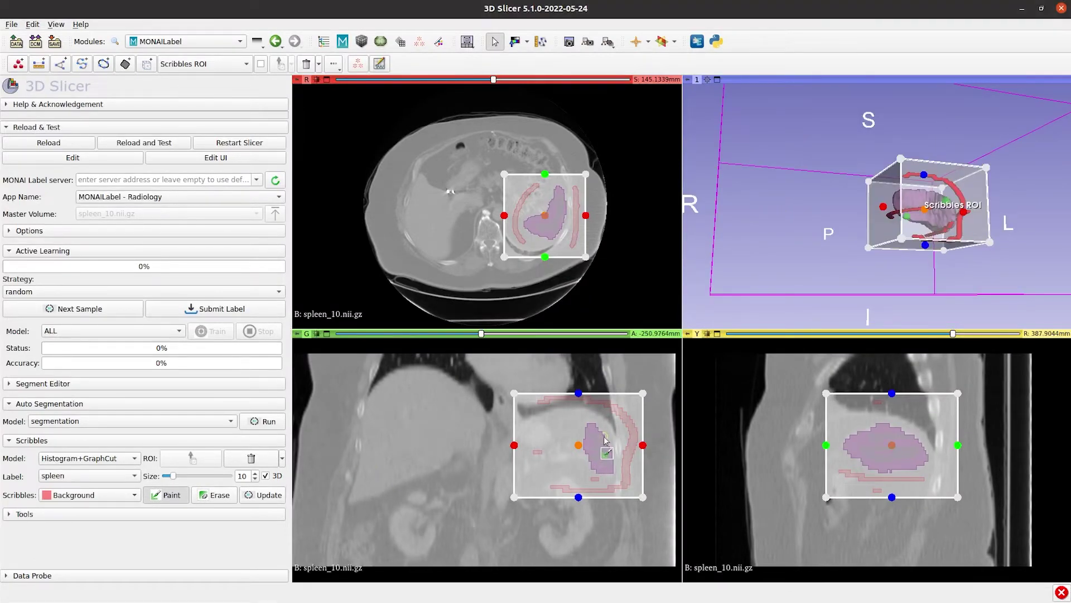
pyautogui.scroll(-6, 597, 450)
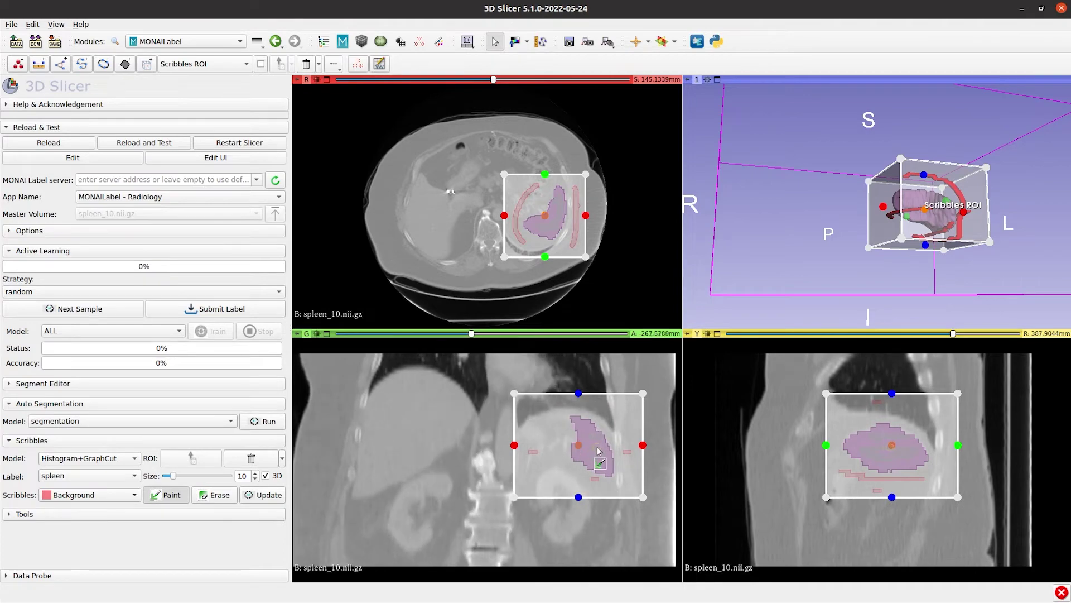
pyautogui.scroll(-1, 600, 451)
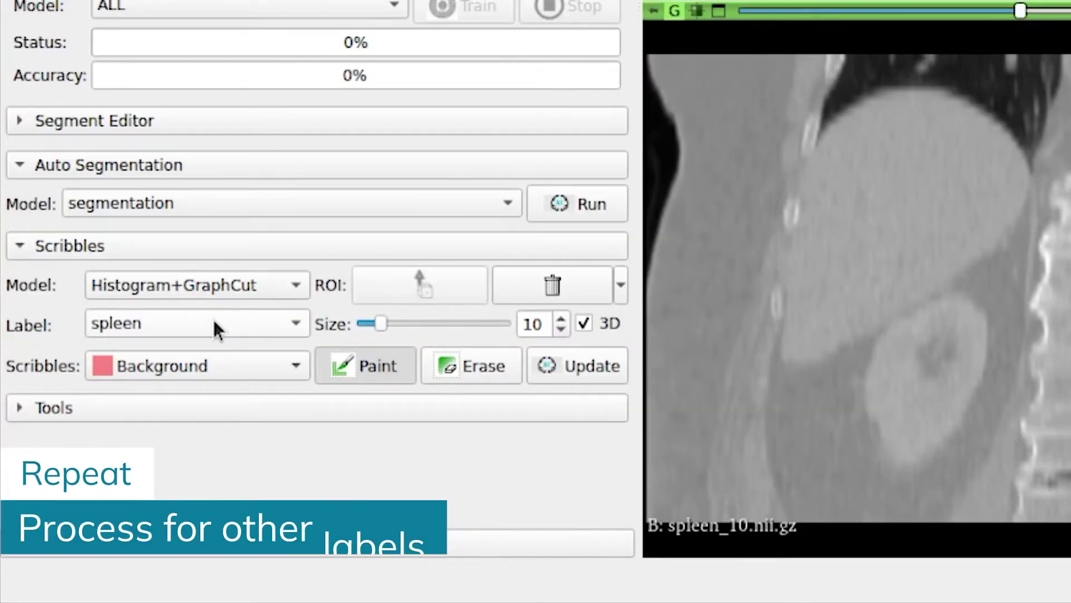
# - Switch the scribbles label to liver and clear the current scribbles session
pyautogui.click(216, 329)
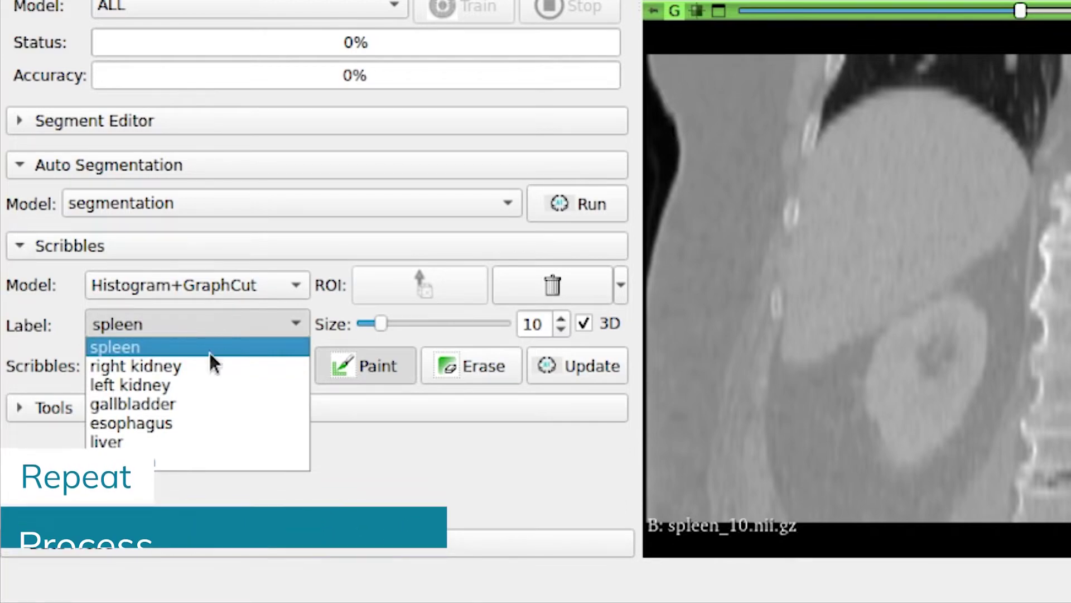
pyautogui.click(187, 443)
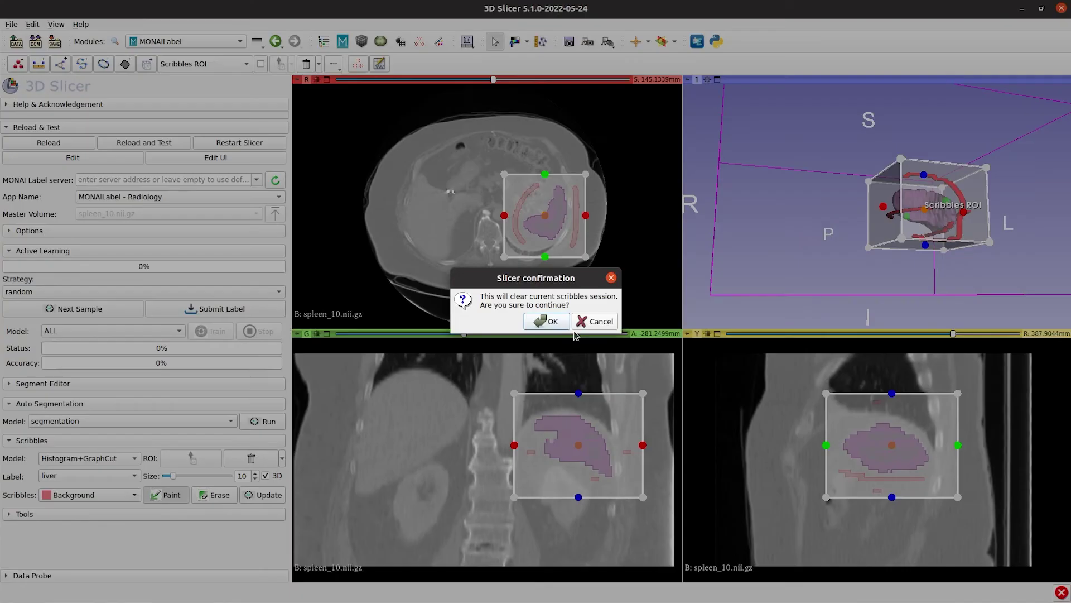
pyautogui.click(553, 321)
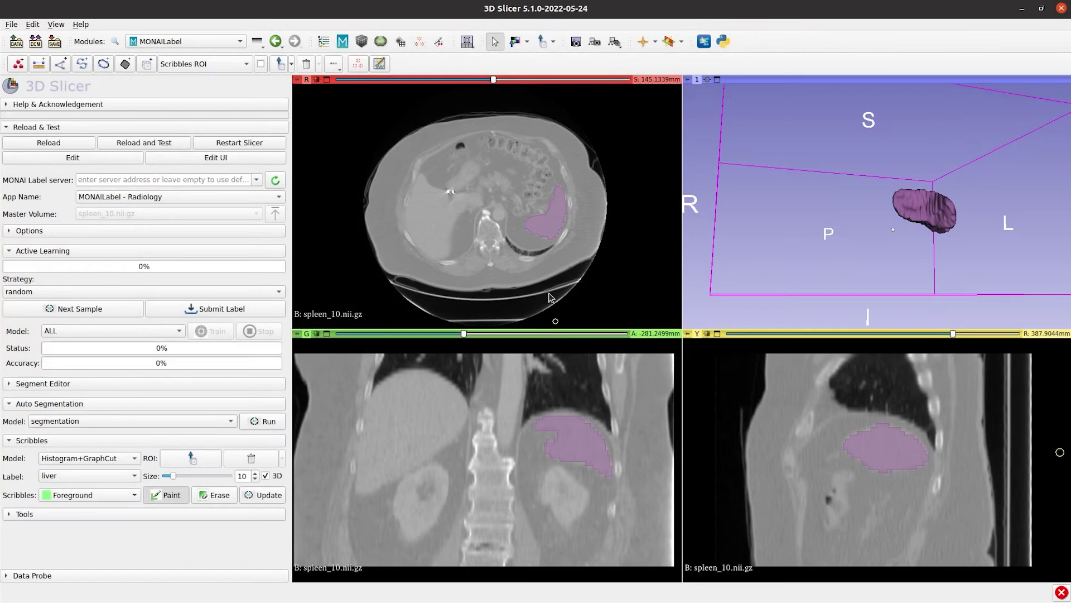
# - Place a new scribbles ROI over the liver in an axial slice that shows the organ
pyautogui.scroll(-2, 555, 213)
pyautogui.scroll(7, 555, 213)
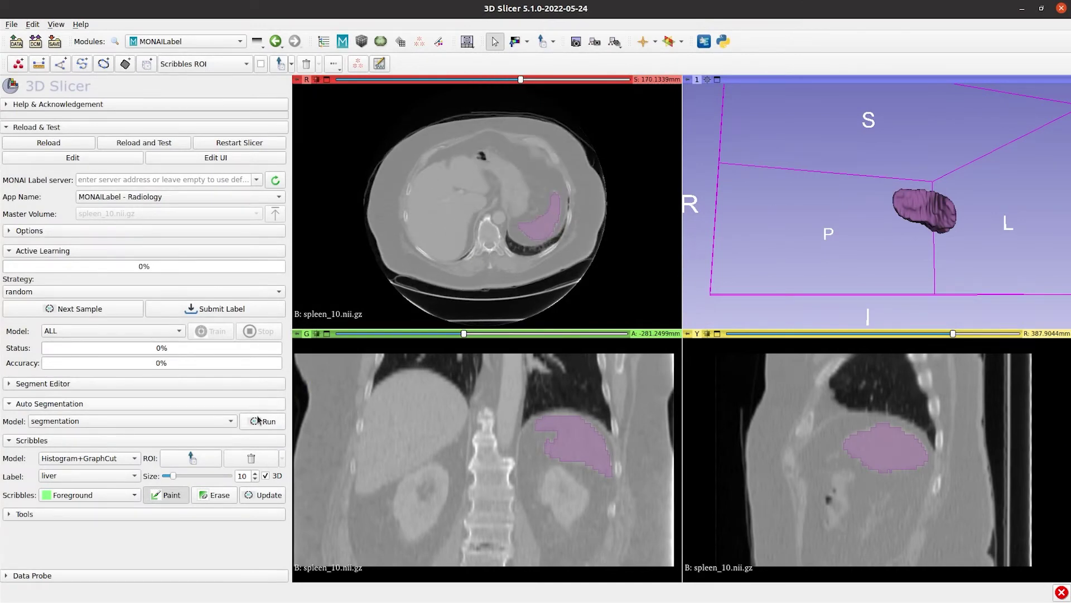
pyautogui.click(190, 459)
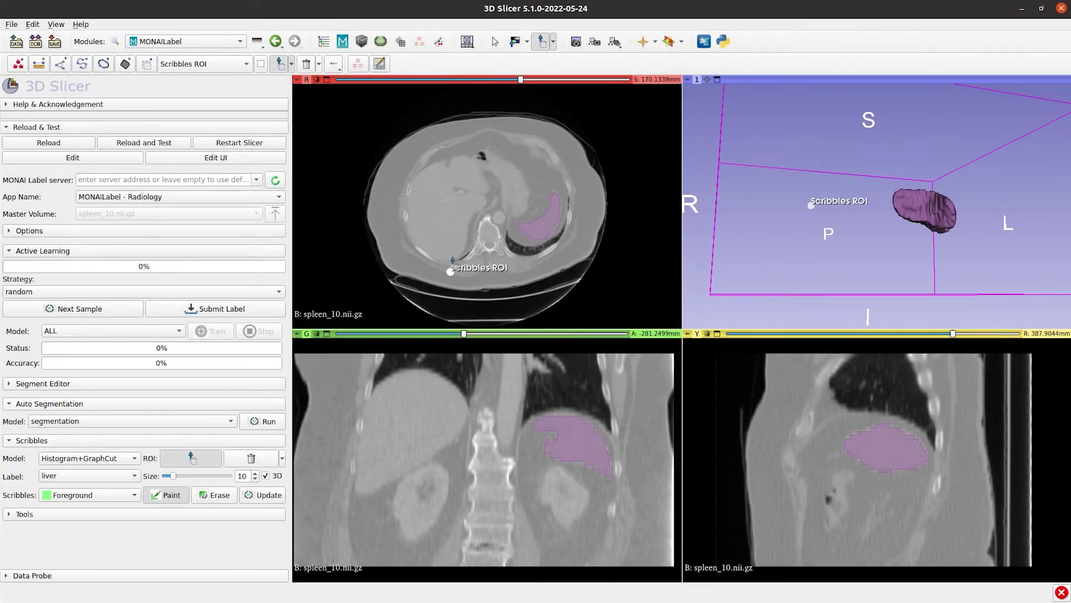
pyautogui.moveTo(433, 216)
pyautogui.mouseDown()
pyautogui.moveTo(390, 145)
pyautogui.moveTo(467, 244)
pyautogui.moveTo(511, 272)
pyautogui.mouseUp()
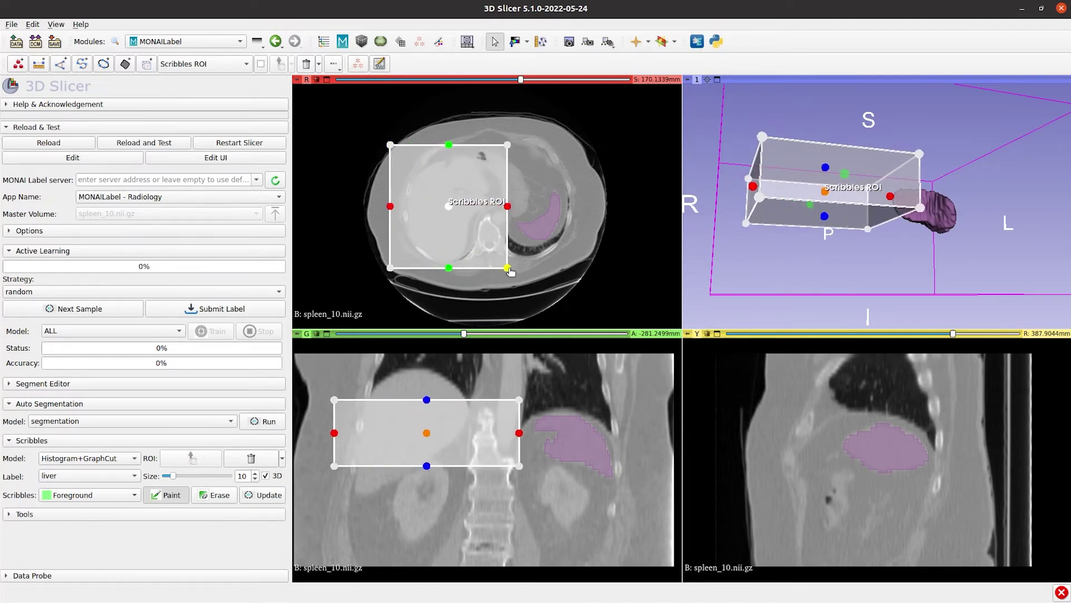
# - Resize the scribbles ROI in the coronal and axial views so that it encloses the whole liver
pyautogui.moveTo(426, 399); pyautogui.dragTo(426, 358)
pyautogui.moveTo(427, 466); pyautogui.dragTo(420, 519)
pyautogui.moveTo(518, 439); pyautogui.dragTo(502, 440)
pyautogui.press('shift')
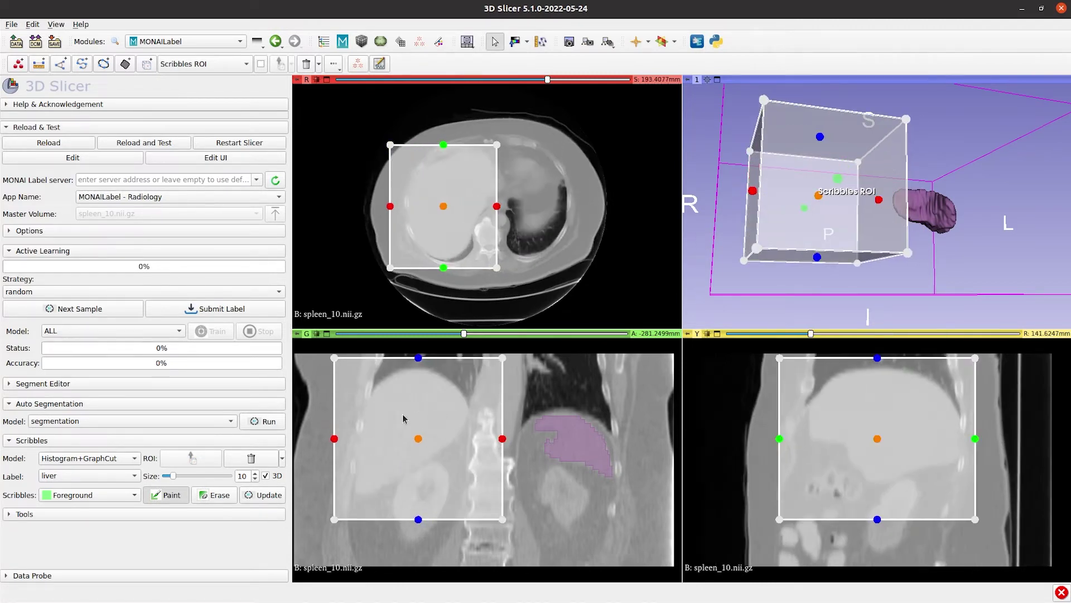
pyautogui.moveTo(443, 145); pyautogui.dragTo(443, 127)
pyautogui.moveTo(497, 197); pyautogui.dragTo(523, 200)
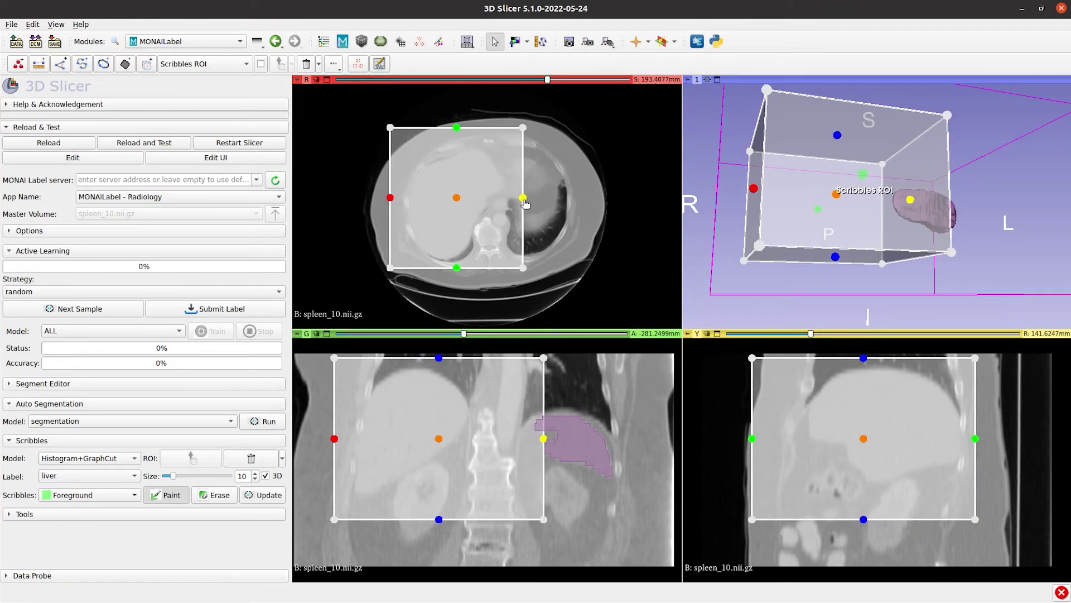
# - Paint Foreground scribbles inside the liver across several coronal and axial slices
pyautogui.click(128, 500)
pyautogui.click(126, 499)
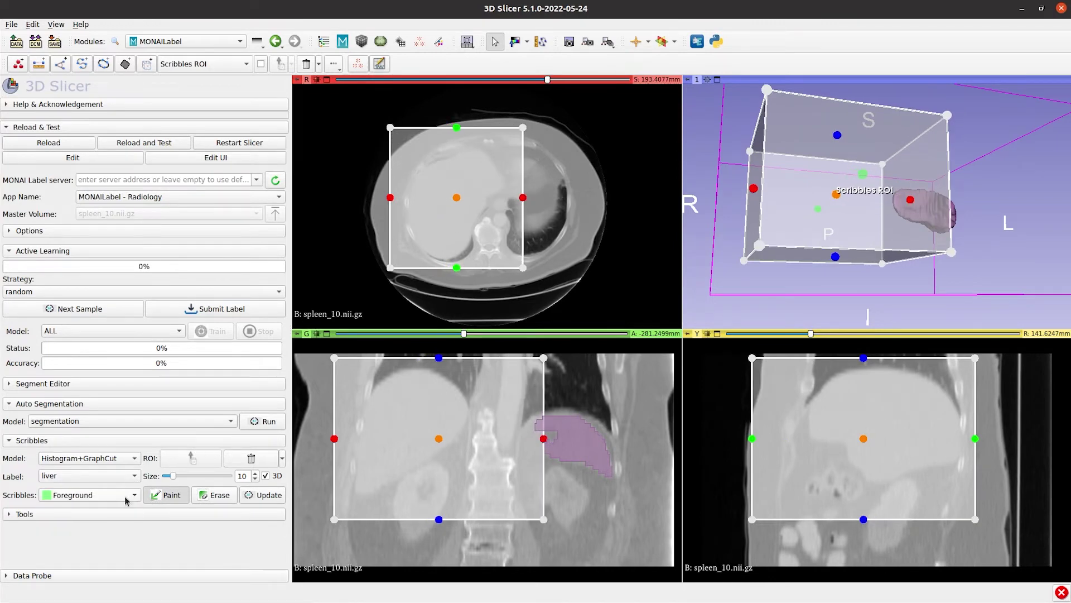
pyautogui.click(170, 495)
pyautogui.click(174, 498)
pyautogui.moveTo(419, 392)
pyautogui.mouseDown()
pyautogui.moveTo(377, 463)
pyautogui.moveTo(438, 401)
pyautogui.mouseUp()
pyautogui.scroll(-9, 430, 411)
pyautogui.moveTo(463, 165)
pyautogui.mouseDown()
pyautogui.moveTo(436, 239)
pyautogui.moveTo(474, 183)
pyautogui.moveTo(430, 232)
pyautogui.moveTo(459, 225)
pyautogui.moveTo(435, 233)
pyautogui.moveTo(429, 214)
pyautogui.mouseUp()
pyautogui.scroll(-5, 469, 185)
pyautogui.scroll(-2, 428, 223)
pyautogui.scroll(-4, 446, 224)
pyautogui.scroll(-3, 428, 218)
# - Paint Background scribbles around the liver within the ROI in the axial and coronal views
pyautogui.click(110, 495)
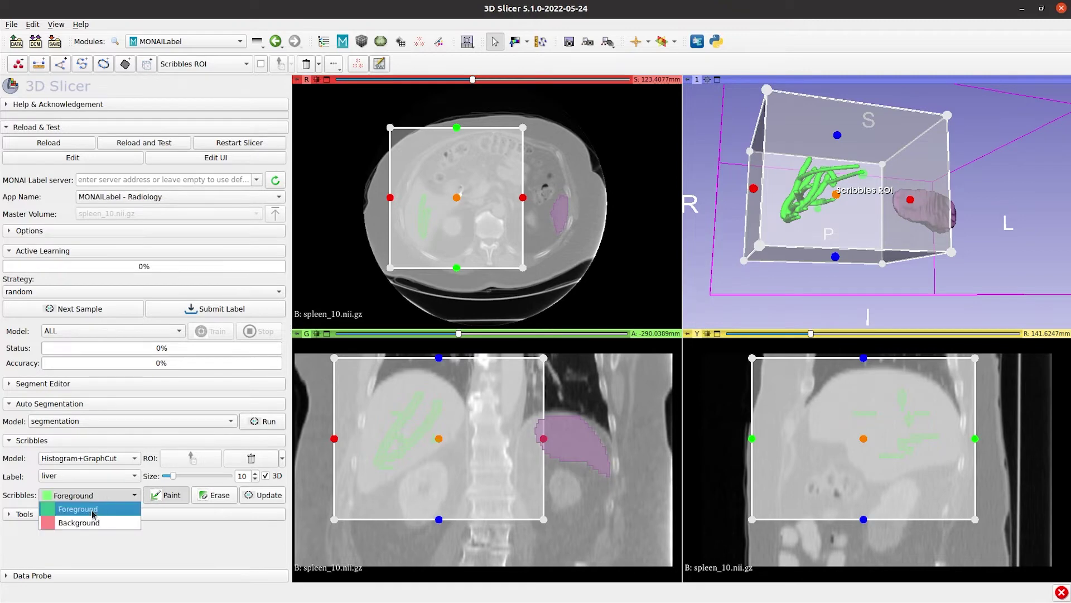
pyautogui.click(73, 508)
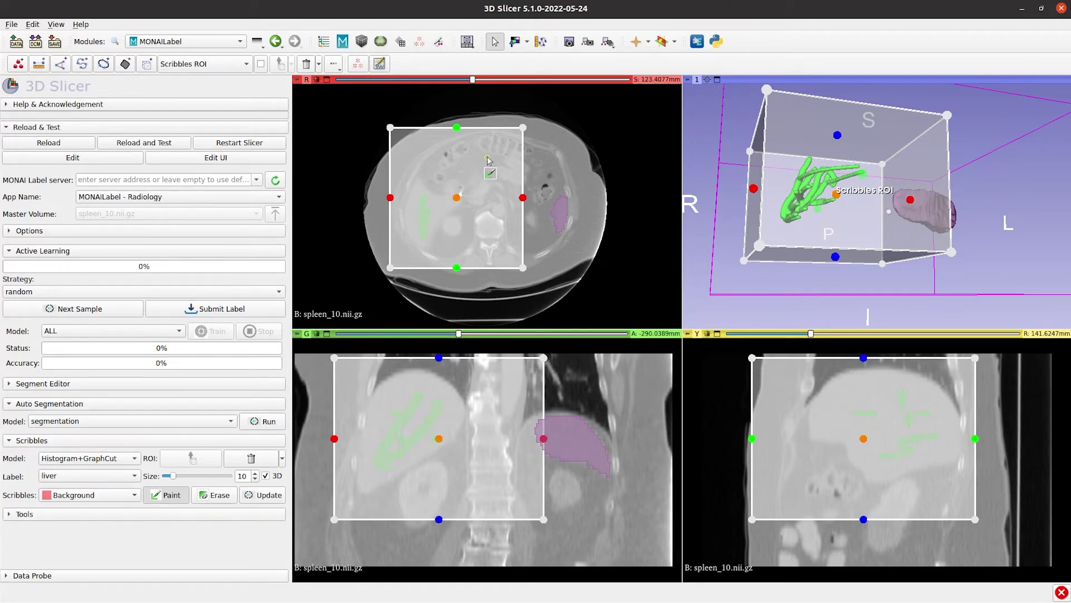
pyautogui.moveTo(412, 146)
pyautogui.mouseDown()
pyautogui.moveTo(466, 155)
pyautogui.moveTo(418, 257)
pyautogui.moveTo(444, 242)
pyautogui.moveTo(407, 181)
pyautogui.mouseUp()
pyautogui.scroll(-5, 419, 207)
pyautogui.scroll(-3, 423, 251)
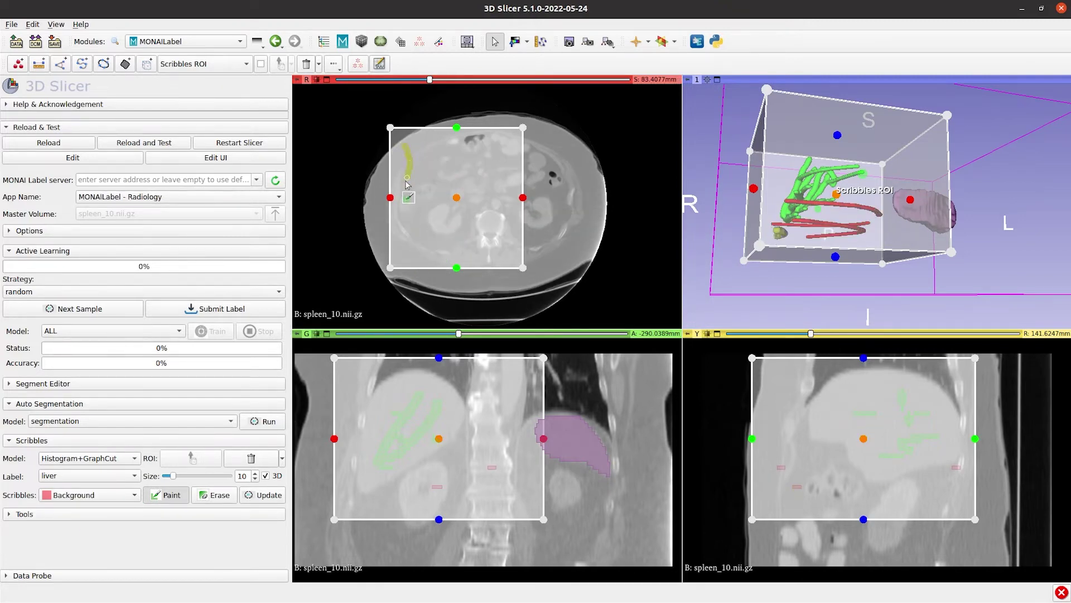
pyautogui.moveTo(408, 243); pyautogui.dragTo(456, 251)
pyautogui.scroll(-1, 352, 386)
pyautogui.moveTo(352, 386)
pyautogui.mouseDown()
pyautogui.moveTo(347, 424)
pyautogui.moveTo(423, 506)
pyautogui.mouseUp()
pyautogui.moveTo(490, 454); pyautogui.dragTo(456, 371)
pyautogui.moveTo(389, 367); pyautogui.dragTo(362, 370)
pyautogui.scroll(-1, 436, 391)
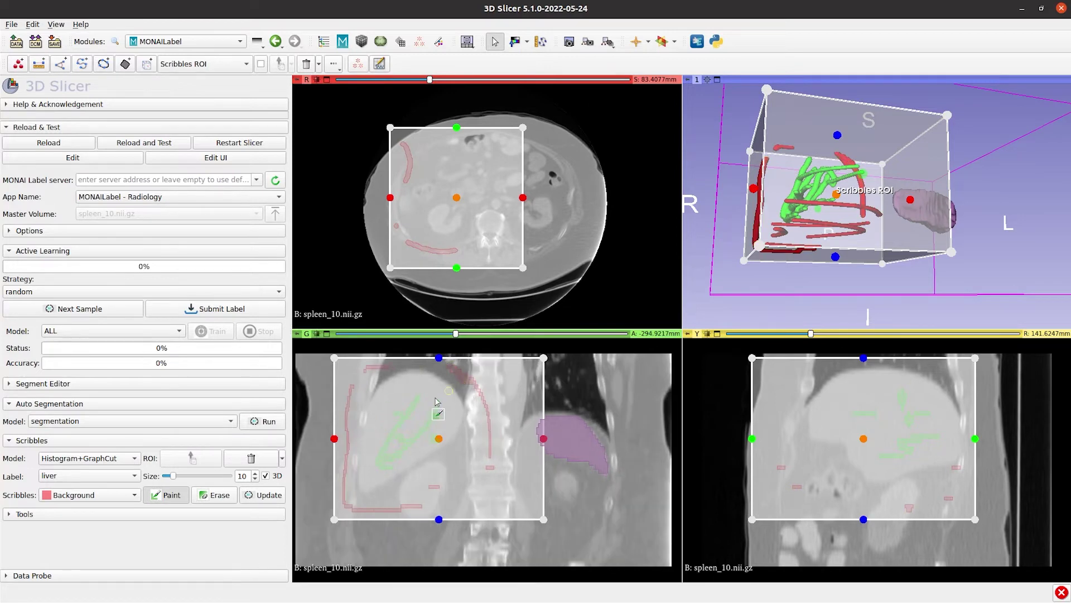
# - Update the liver segmentation from the scribbles using Histogram+GraphCut and check it across the slices
pyautogui.click(260, 496)
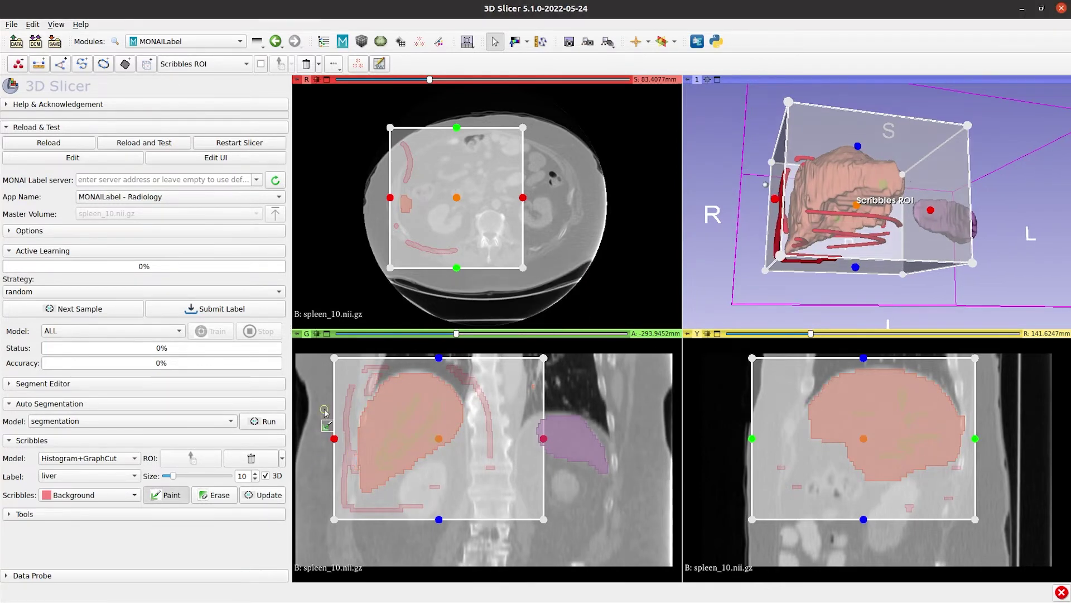
pyautogui.scroll(-14, 423, 410)
pyautogui.press('shift')
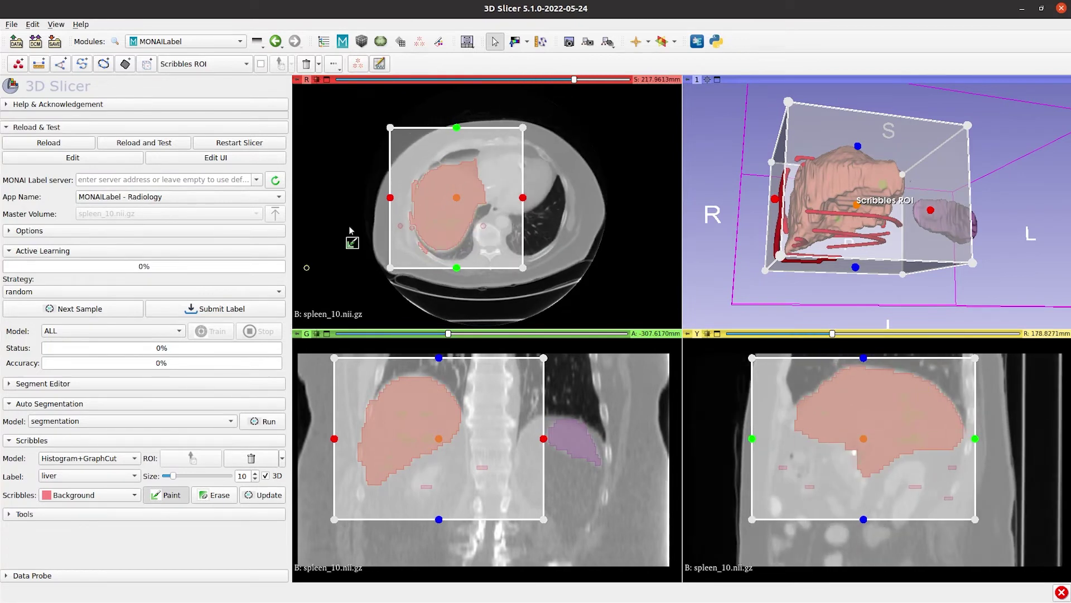
# - Update the liver segmentation again with extra Background scribbles along its outer edge, and delete the scribbles ROI
pyautogui.click(259, 495)
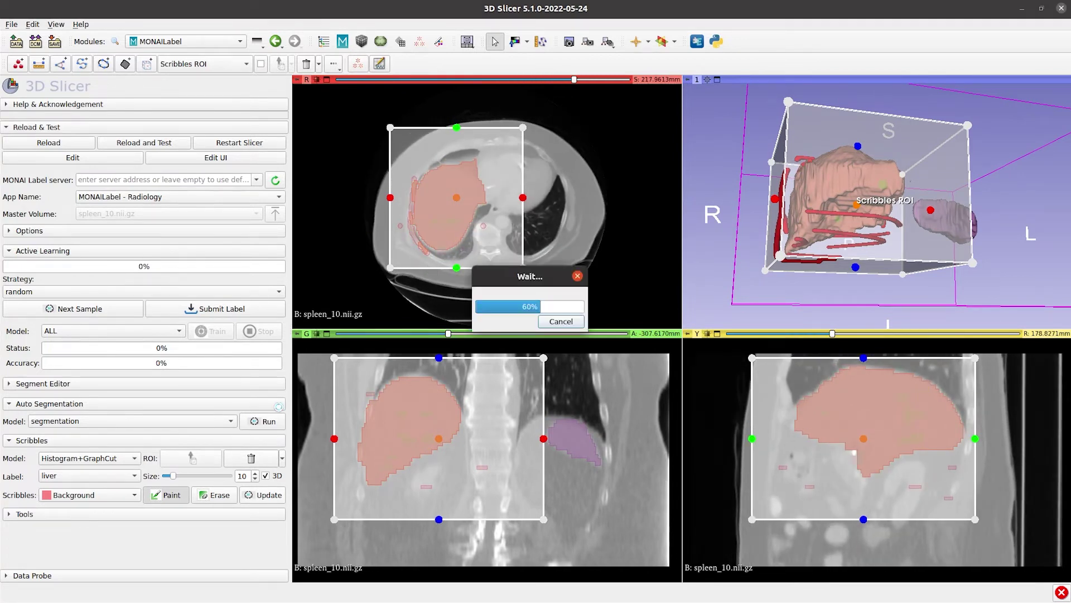
pyautogui.scroll(-16, 425, 420)
pyautogui.click(252, 458)
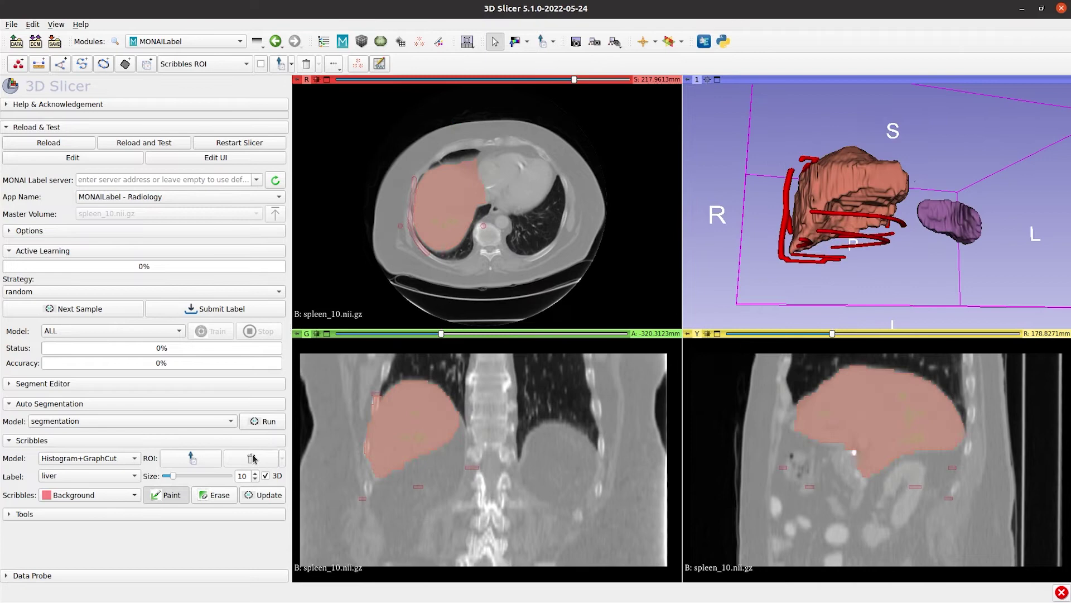
pyautogui.scroll(6, 455, 418)
pyautogui.scroll(4, 454, 421)
pyautogui.scroll(-11, 537, 240)
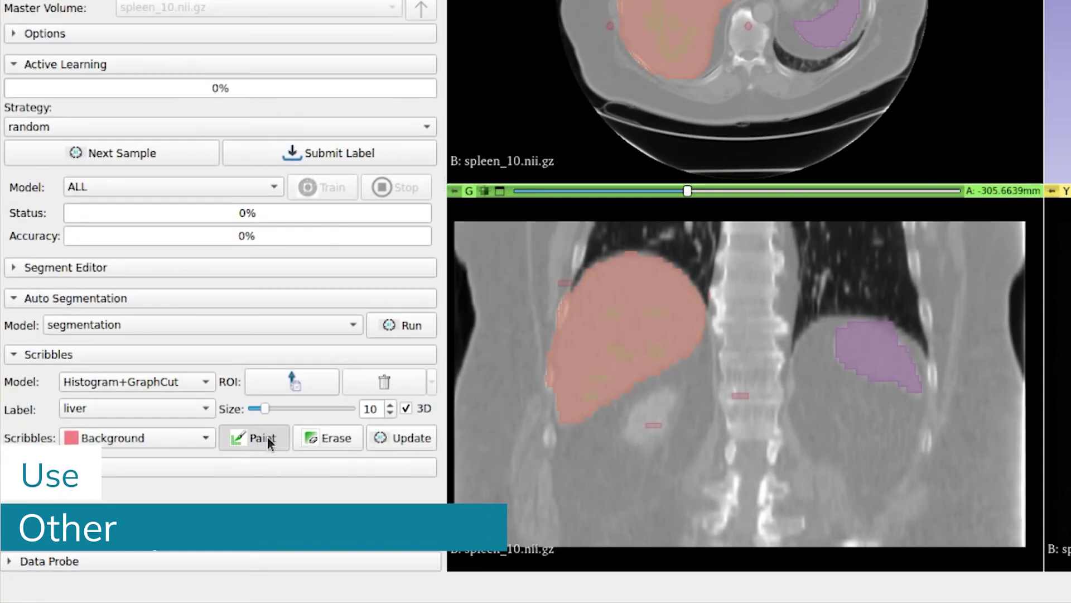
# - Open the Segment Editor and erase the excess liver segmentation at its anterior edge in the axial view with a 3% brush
pyautogui.click(87, 358)
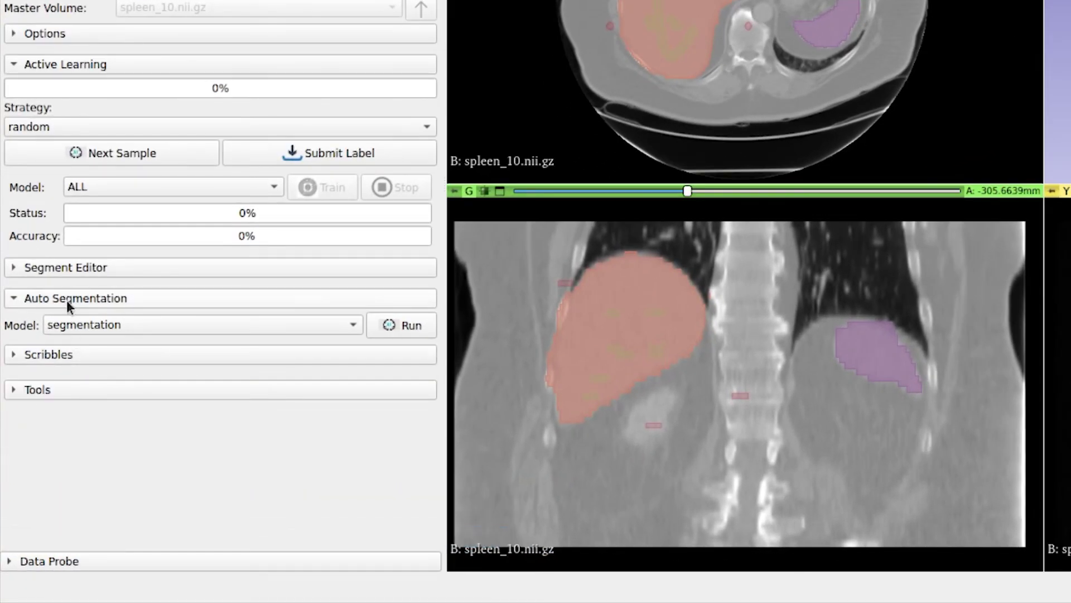
pyautogui.click(67, 298)
pyautogui.click(78, 267)
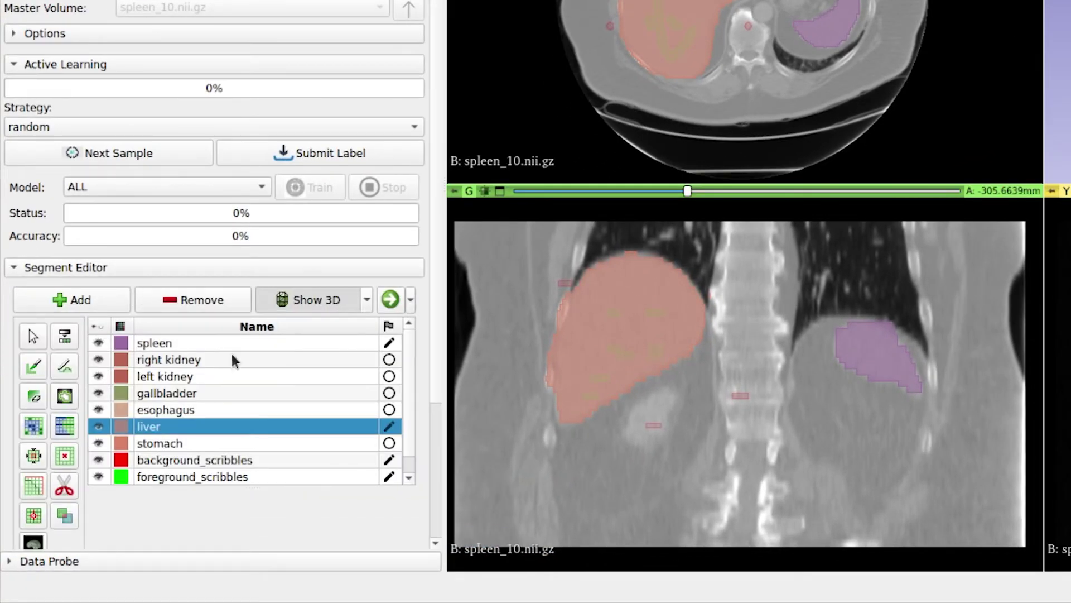
pyautogui.scroll(-3, 230, 363)
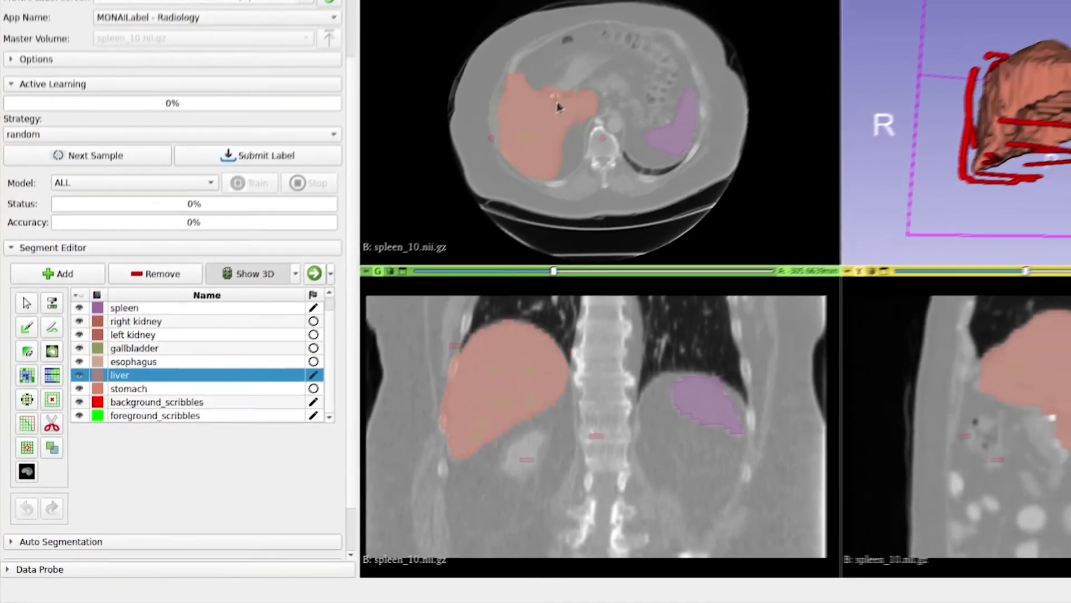
pyautogui.scroll(4, 558, 106)
pyautogui.scroll(-5, 558, 106)
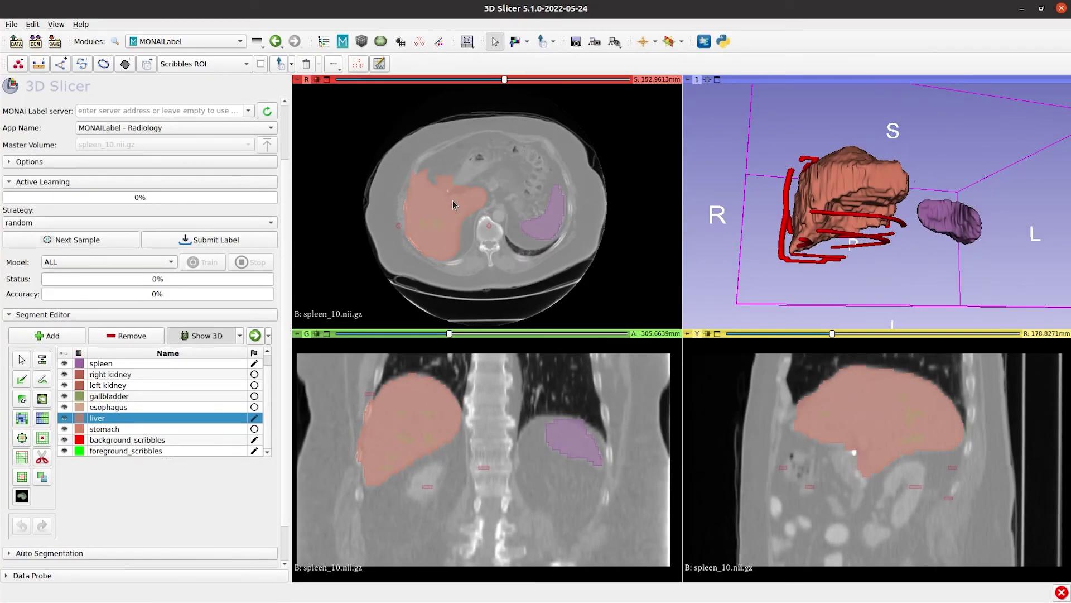
pyautogui.click(21, 398)
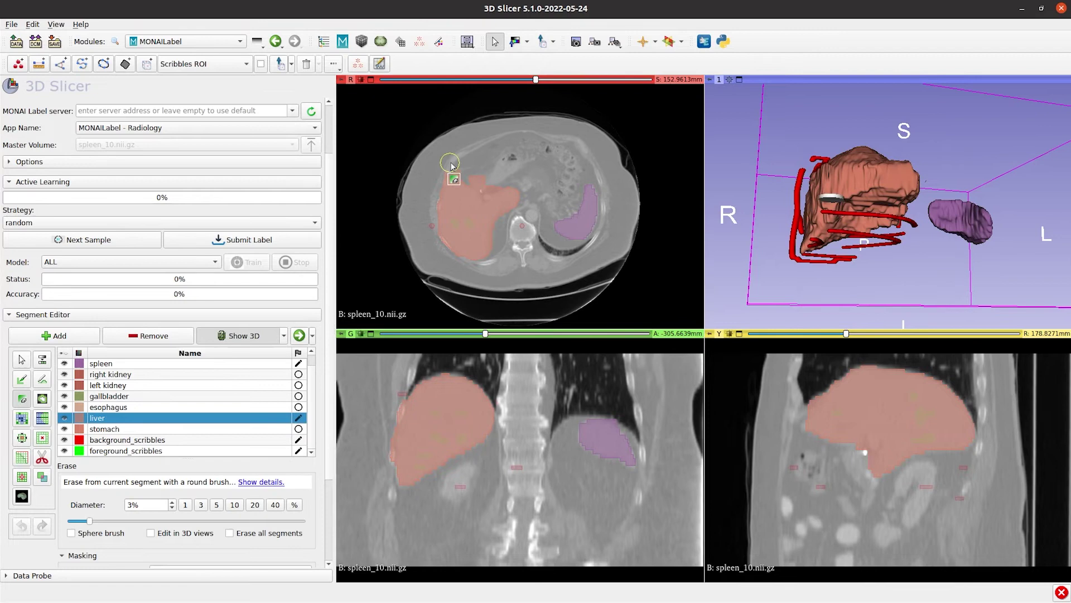
pyautogui.moveTo(455, 168)
pyautogui.mouseDown()
pyautogui.moveTo(435, 170)
pyautogui.moveTo(484, 179)
pyautogui.mouseUp()
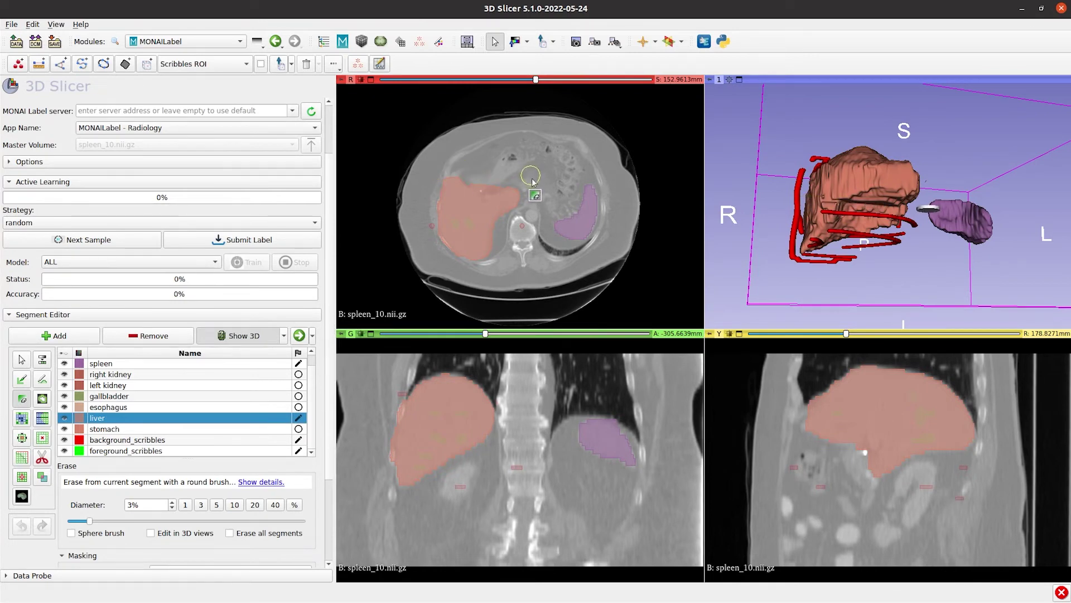
# - Erase more excess along the liver's edge in the enlarged axial view with the Erase brush, and set its diameter to 2%
pyautogui.keyDown('ctrl'); pyautogui.scroll(5, 478, 205); pyautogui.keyUp('ctrl')
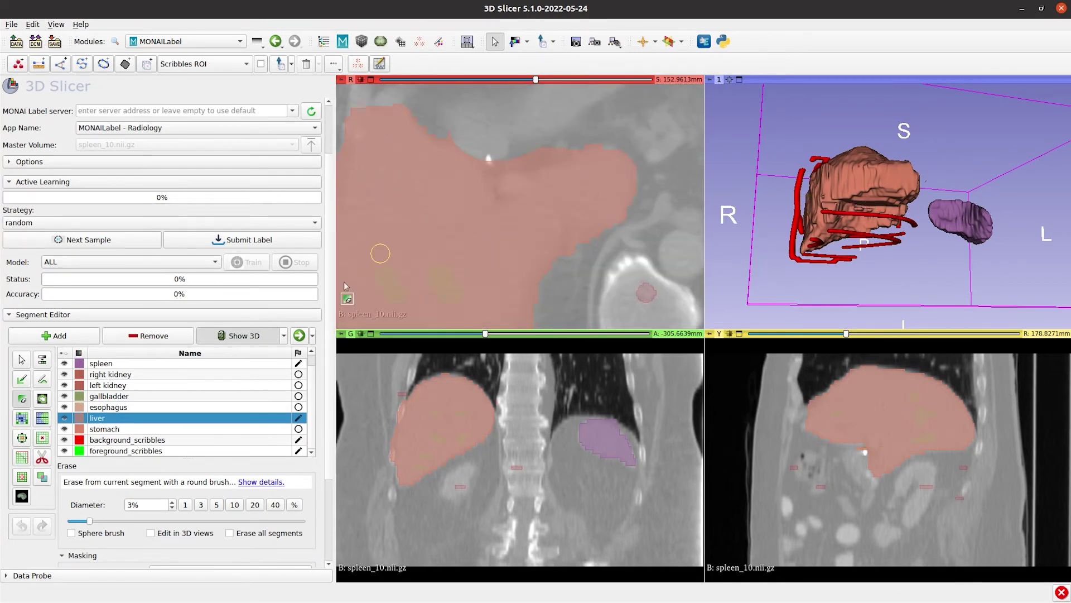
pyautogui.scroll(-1, 103, 493)
pyautogui.moveTo(581, 148)
pyautogui.mouseDown()
pyautogui.moveTo(455, 157)
pyautogui.moveTo(495, 148)
pyautogui.moveTo(457, 146)
pyautogui.mouseUp()
pyautogui.scroll(-5, 612, 233)
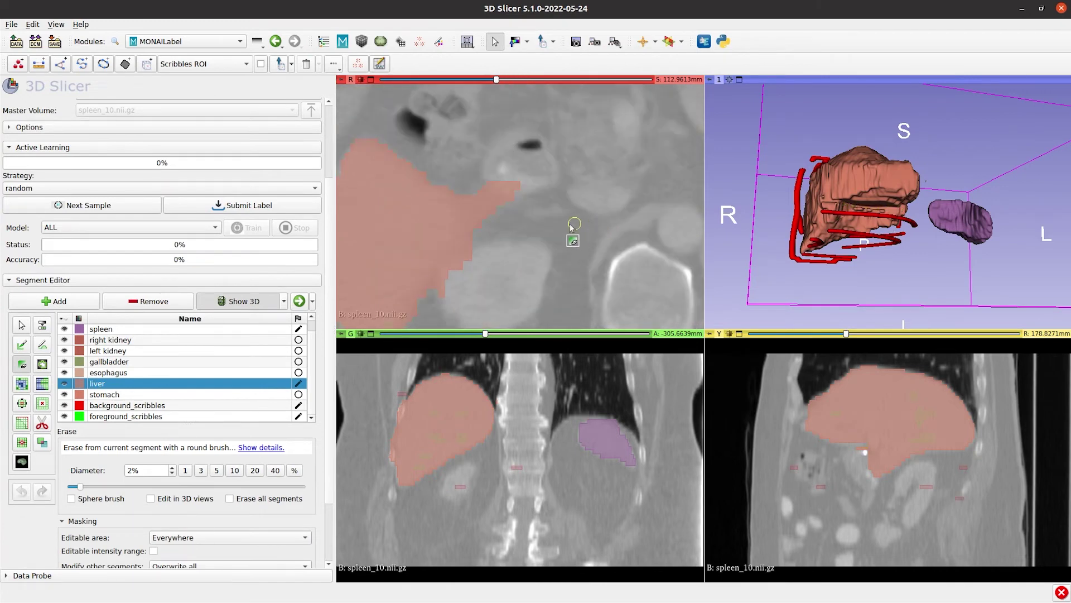
pyautogui.press('r')
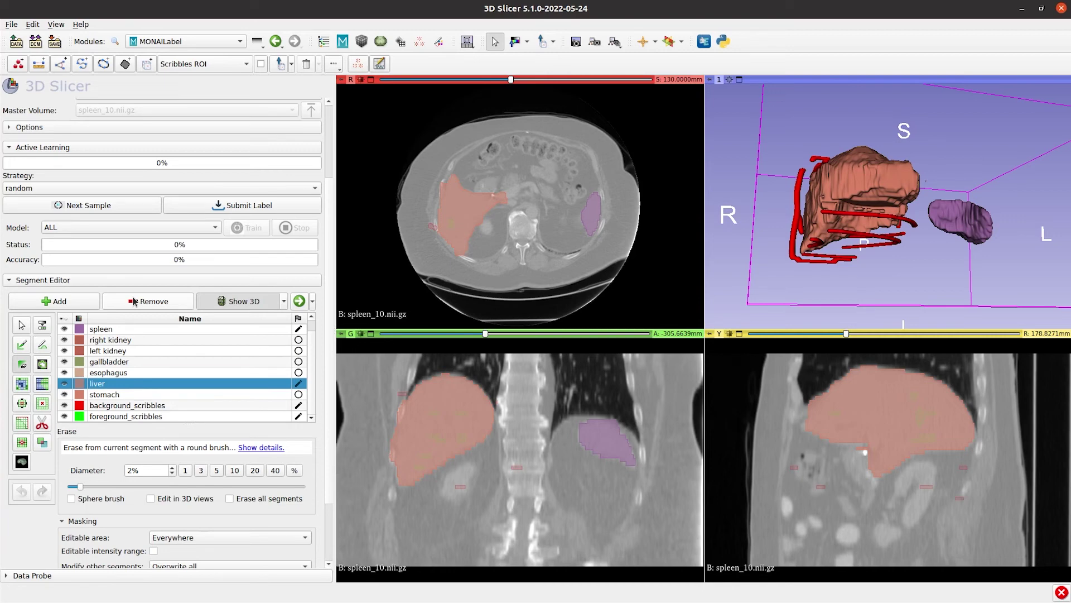
# - Close the Segment Editor section and submit the finished spleen and liver label to the MONAI Label server
pyautogui.click(134, 280)
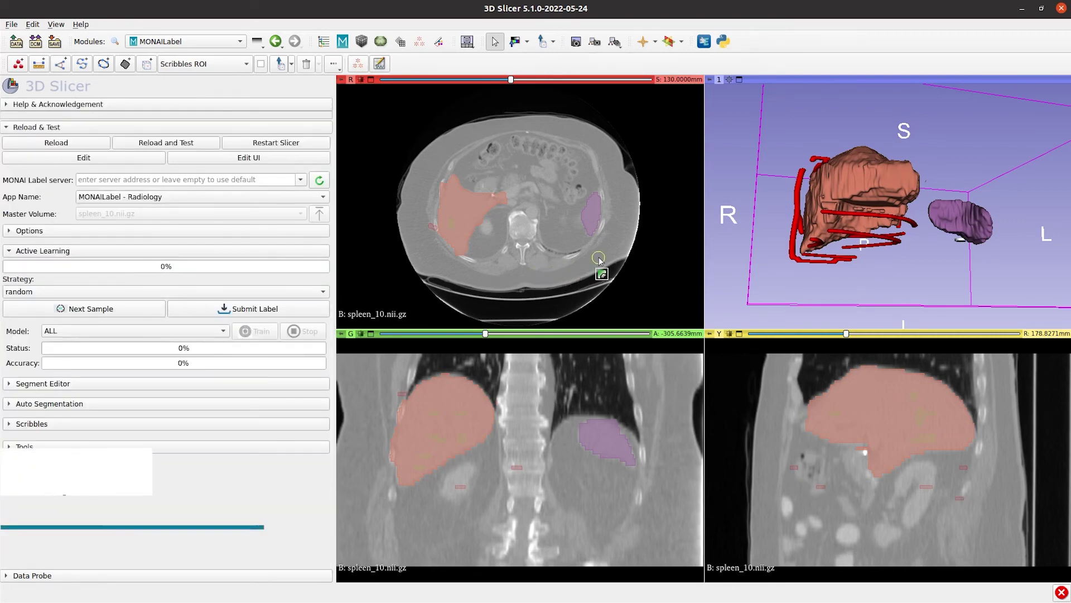
pyautogui.scroll(2, 599, 261)
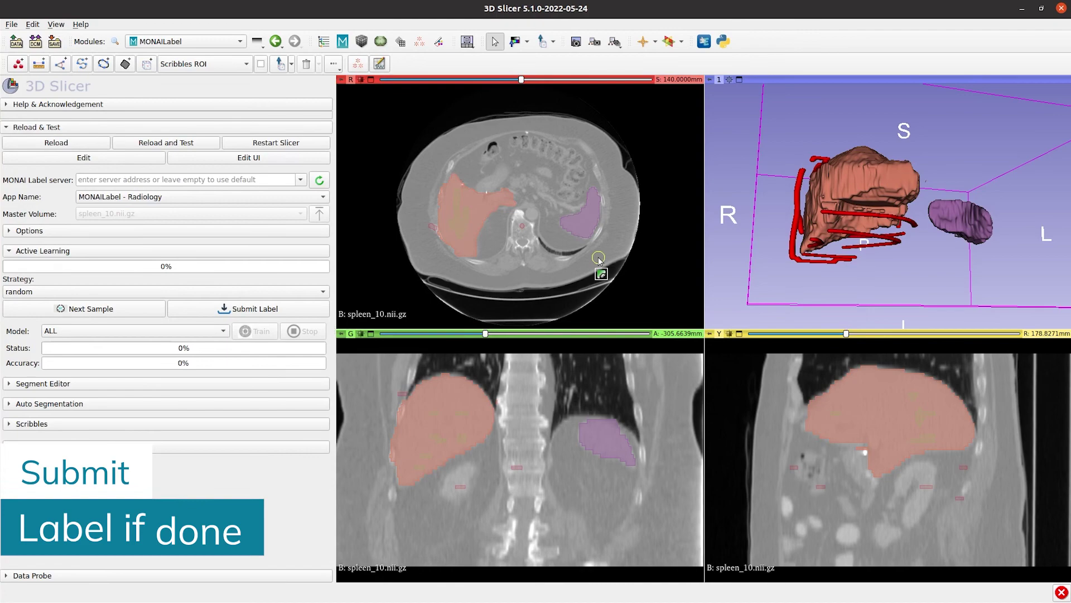
pyautogui.click(287, 308)
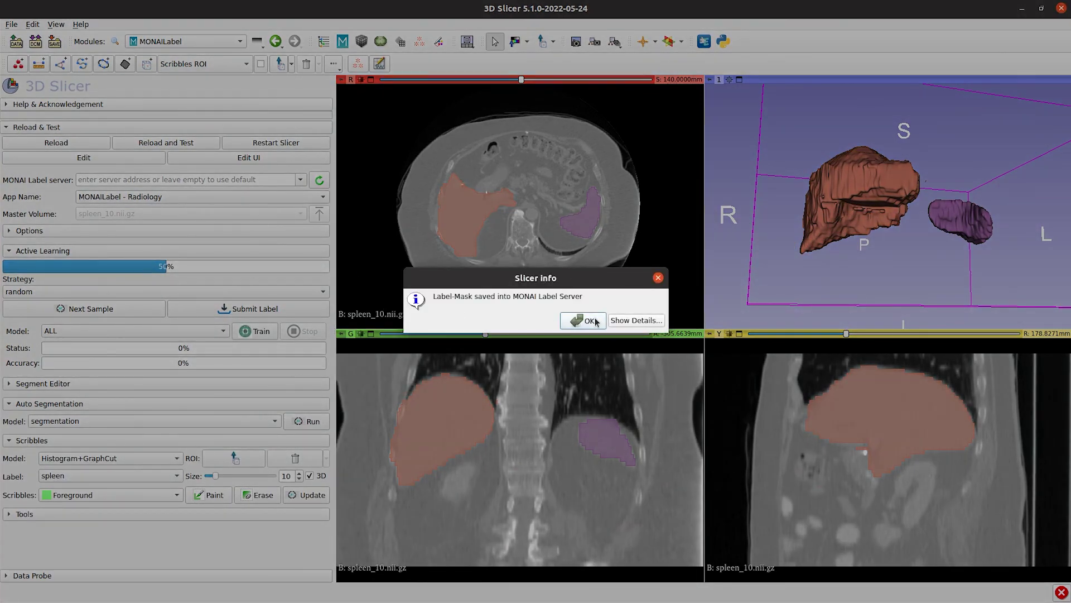